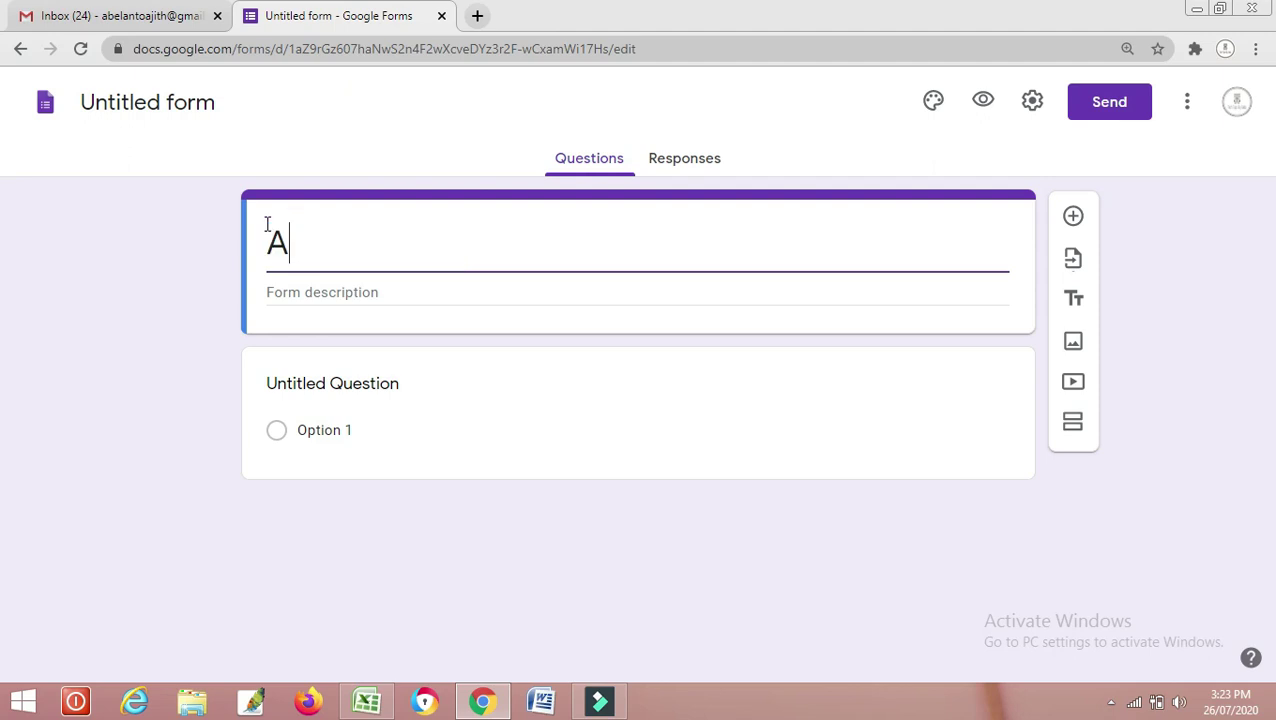
Title the form "Assignment 1" and enter "XII A" as its description
text(d)
key(BackSpace)
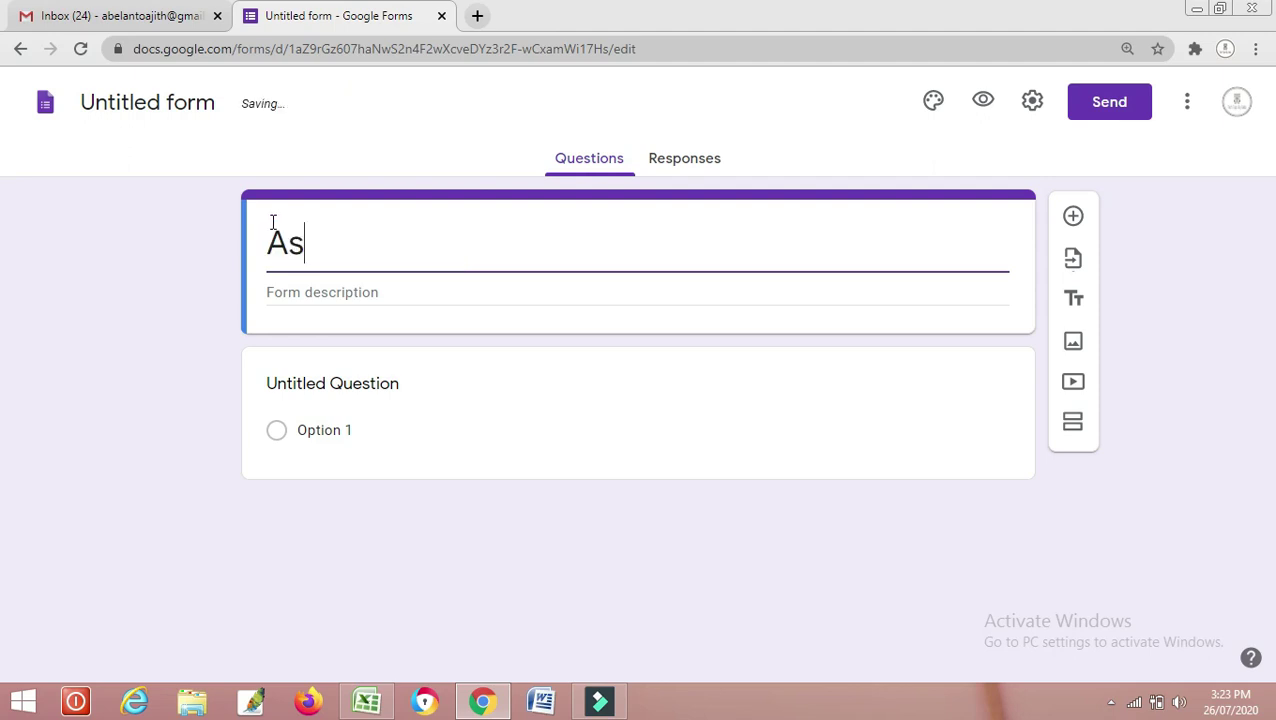
text(ssignme)
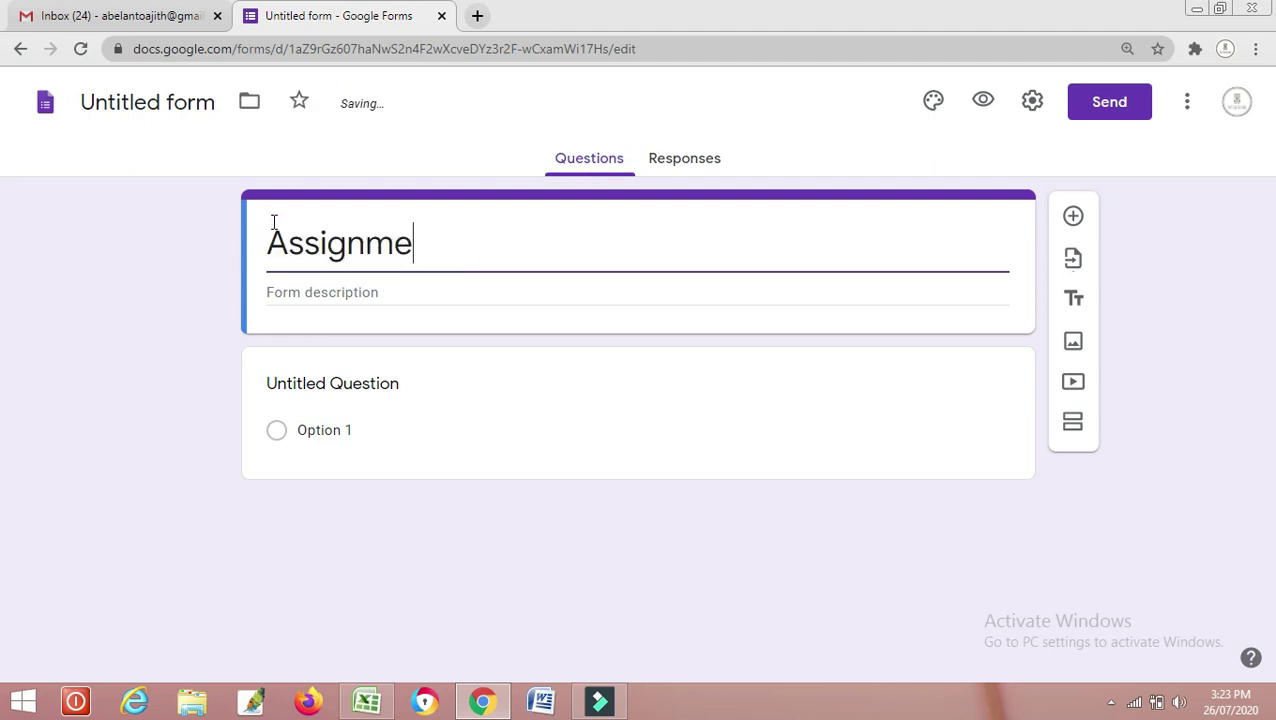
text(nt 1)
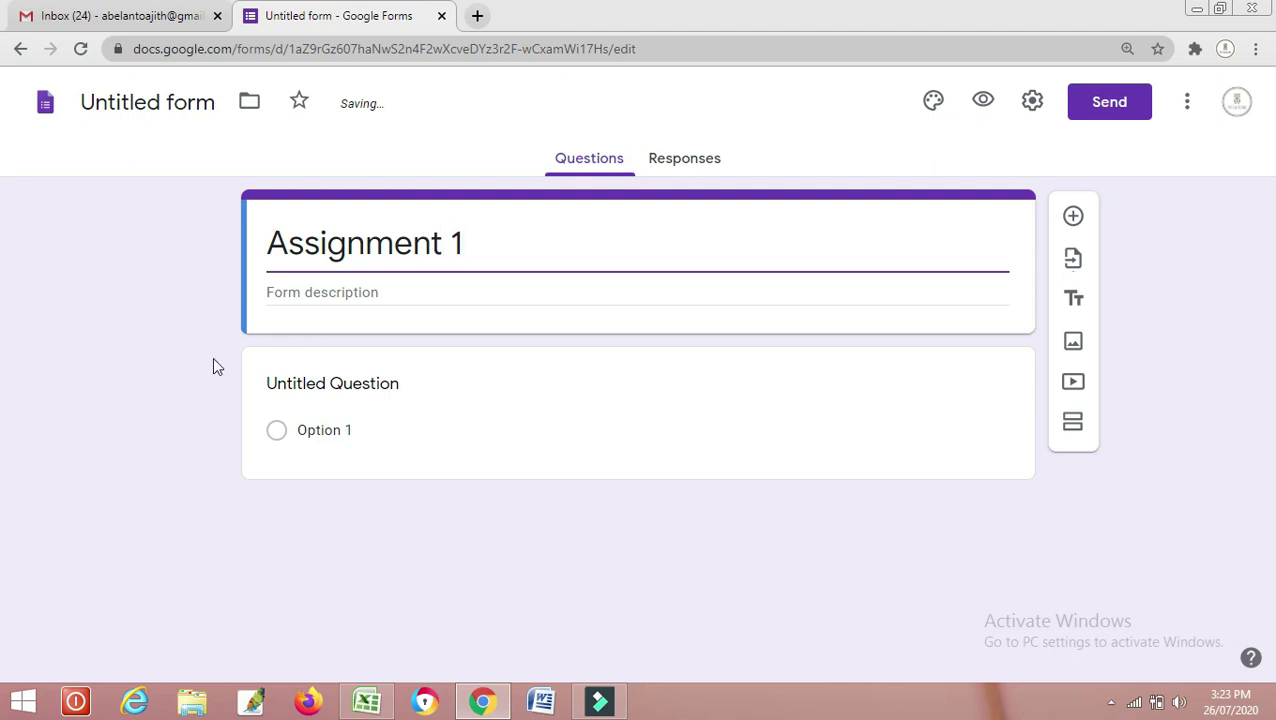
click(290, 289)
text(x)
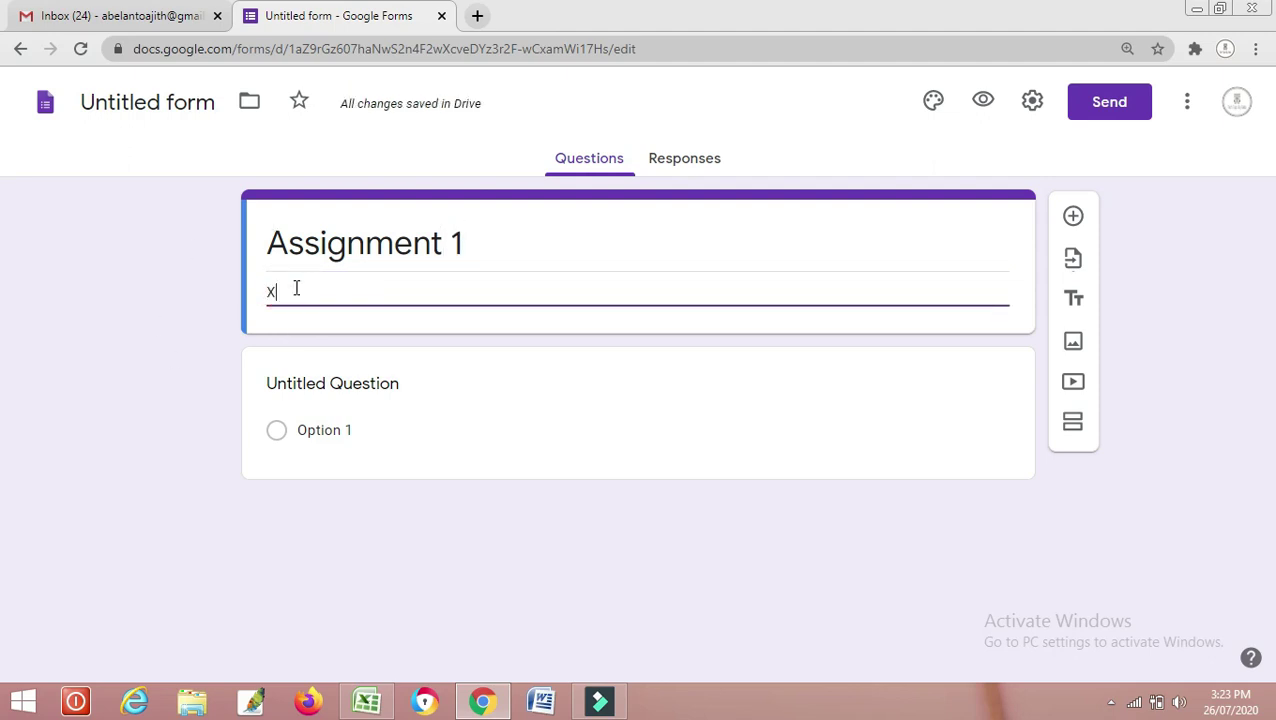
text(II A)
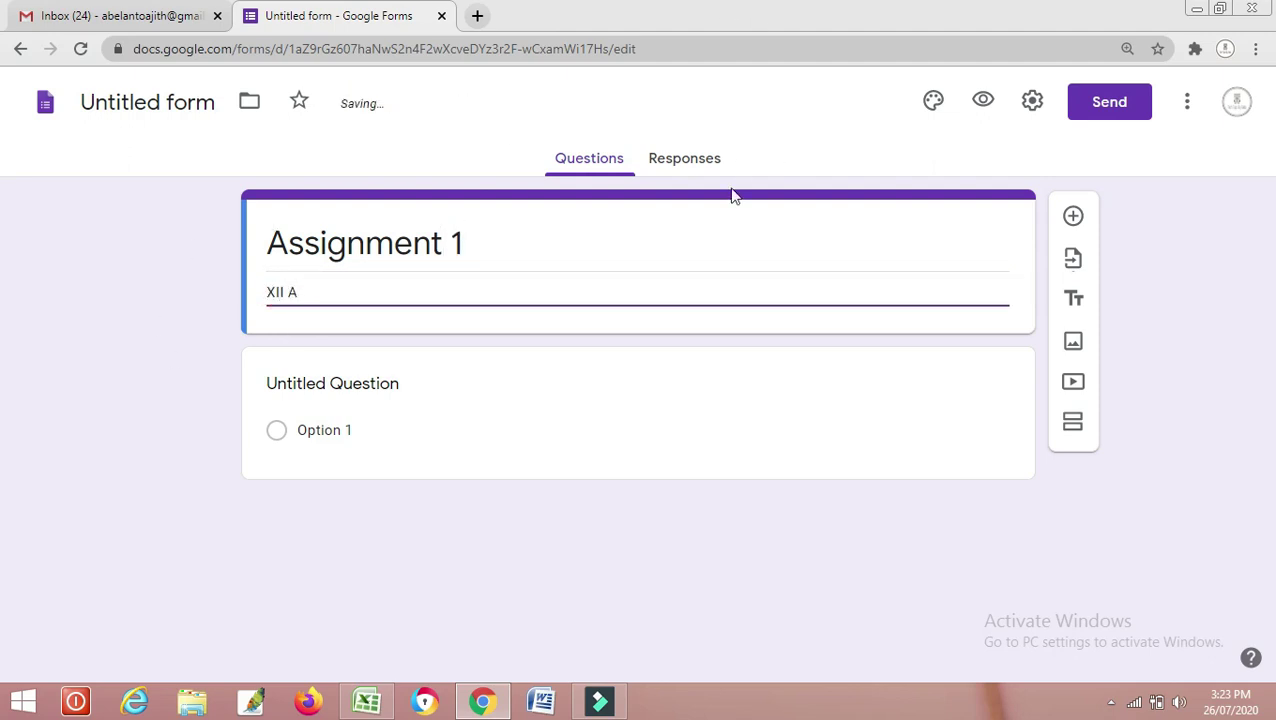
Name the first question "Name & Roll No" and set its type to Dropdown
click(330, 387)
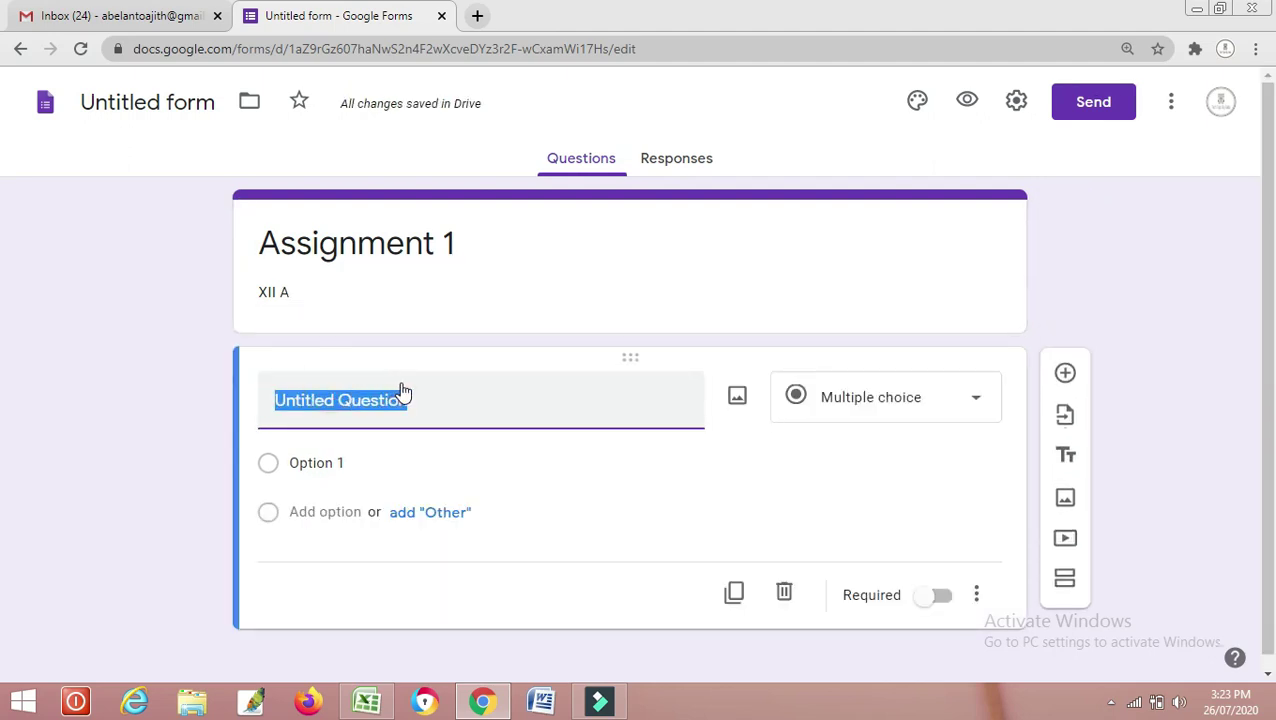
text(Name & Roll No)
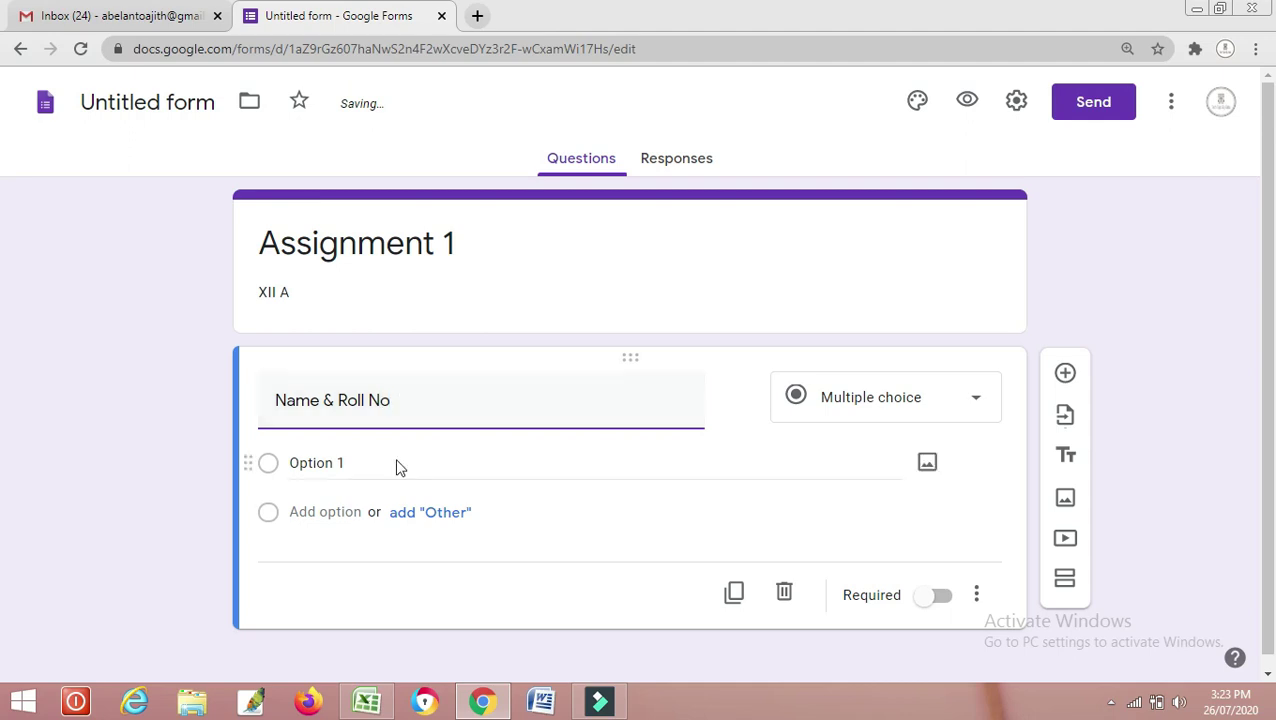
click(991, 403)
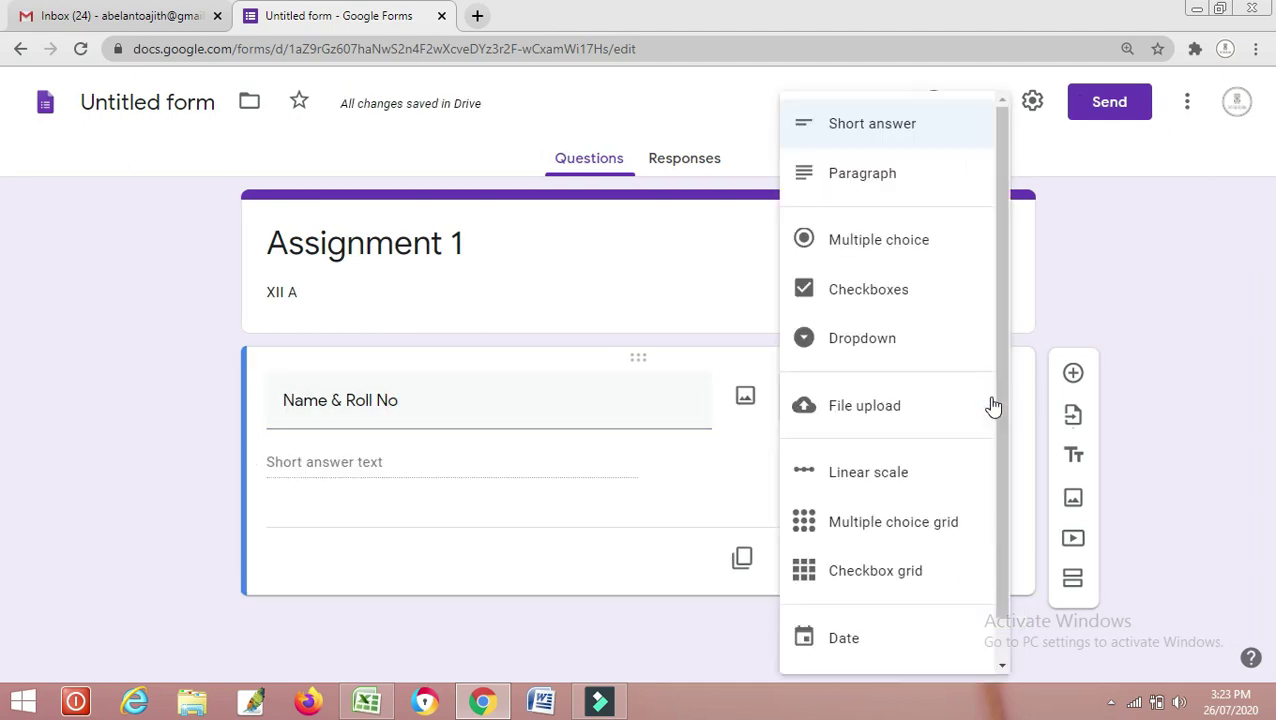
click(897, 345)
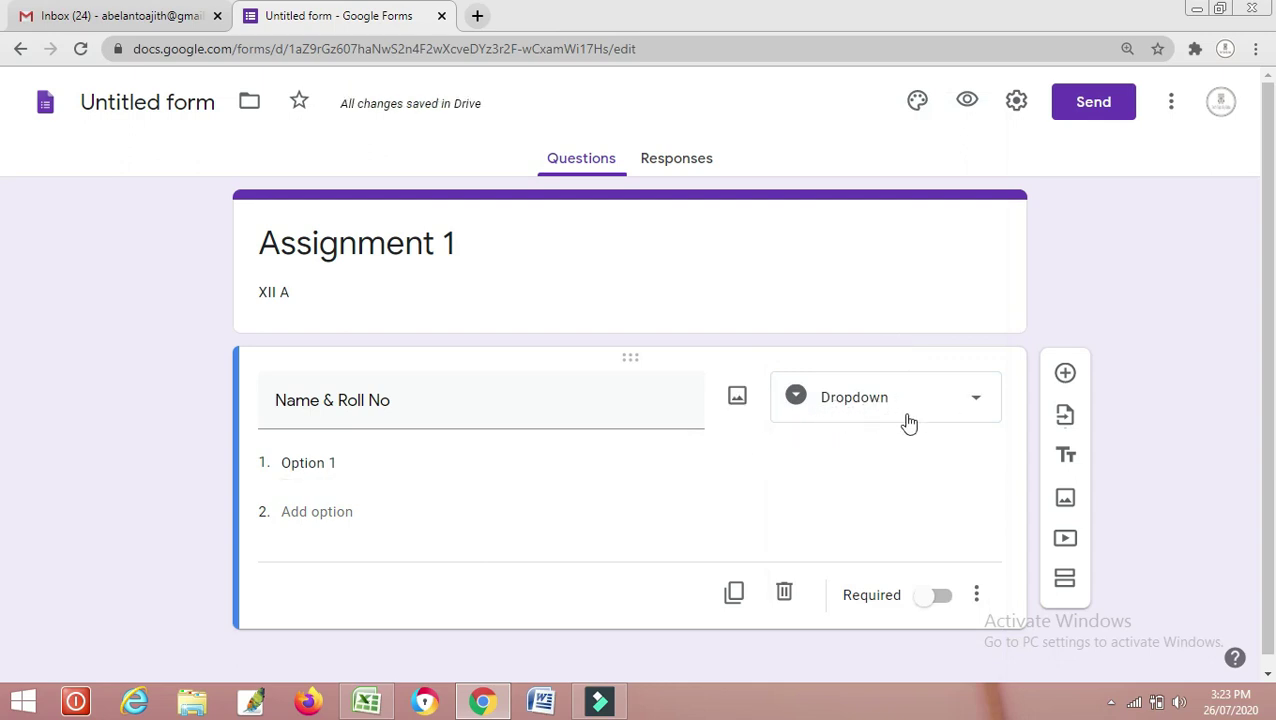
Fill the dropdown options with the student list copied from column A of the Excel Students workbook, and make the question required
click(311, 465)
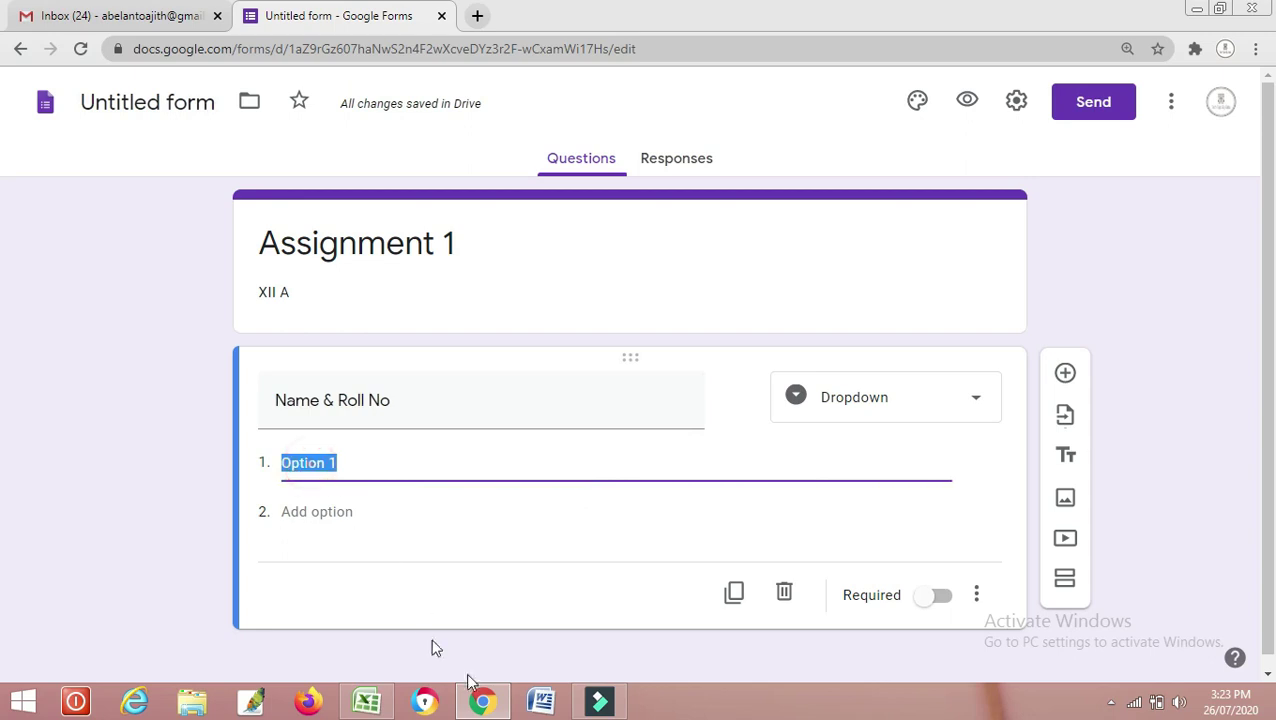
click(366, 701)
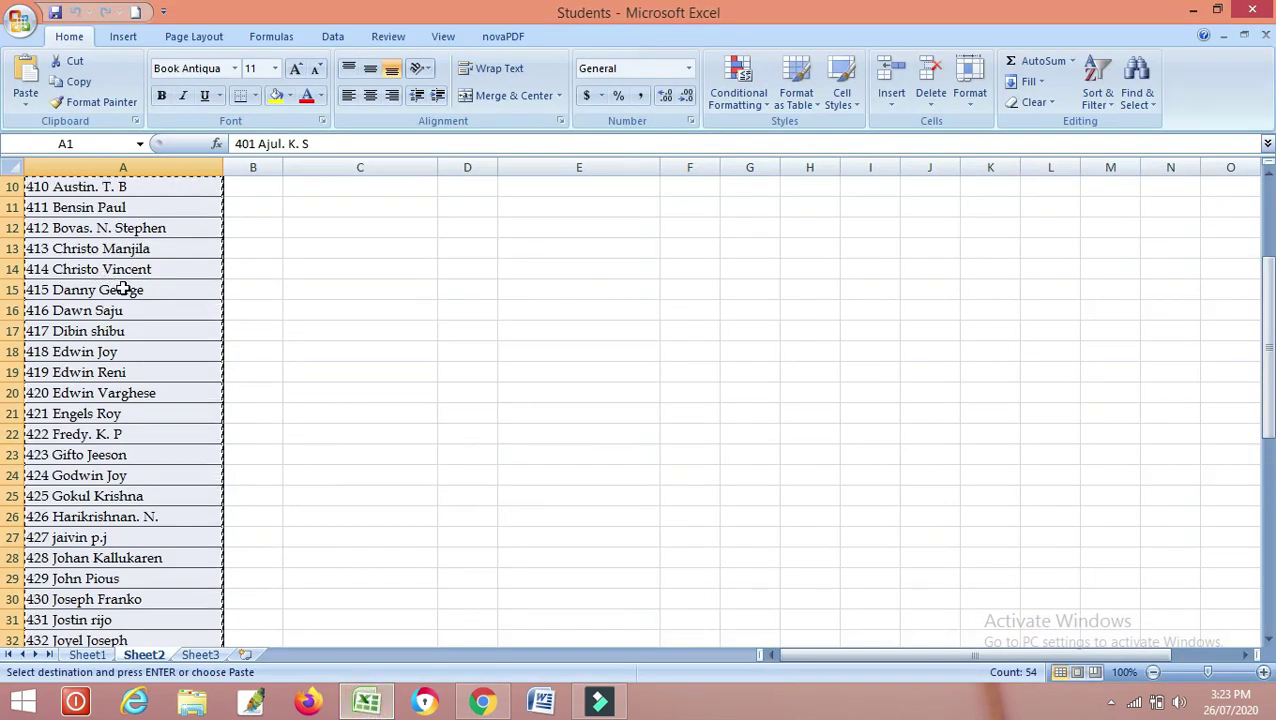
key(alt+Tab)
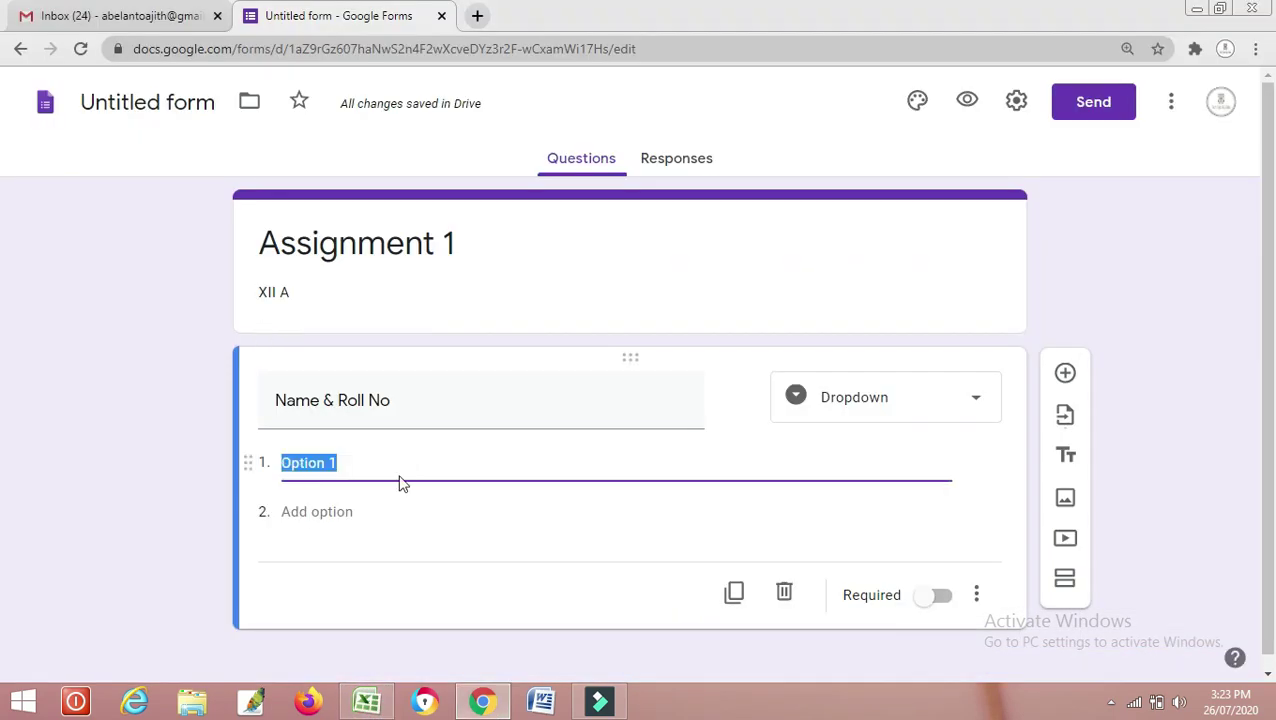
key(ctrl+v)
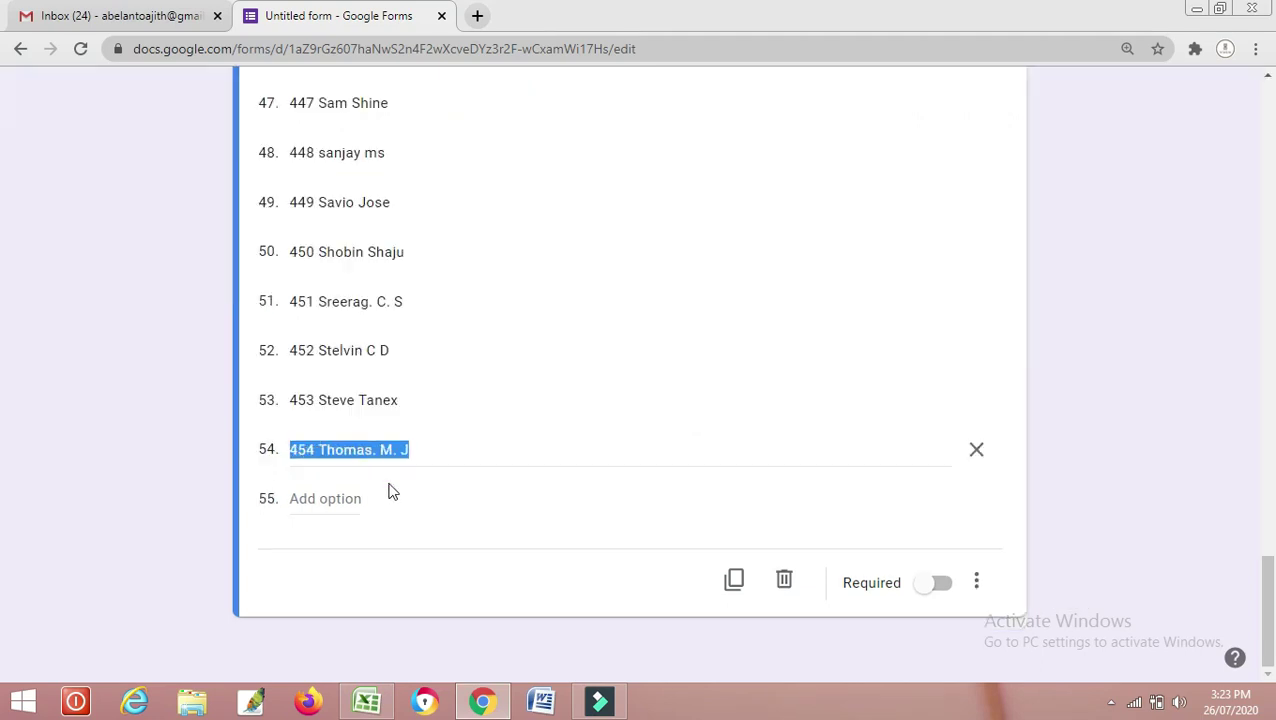
click(946, 590)
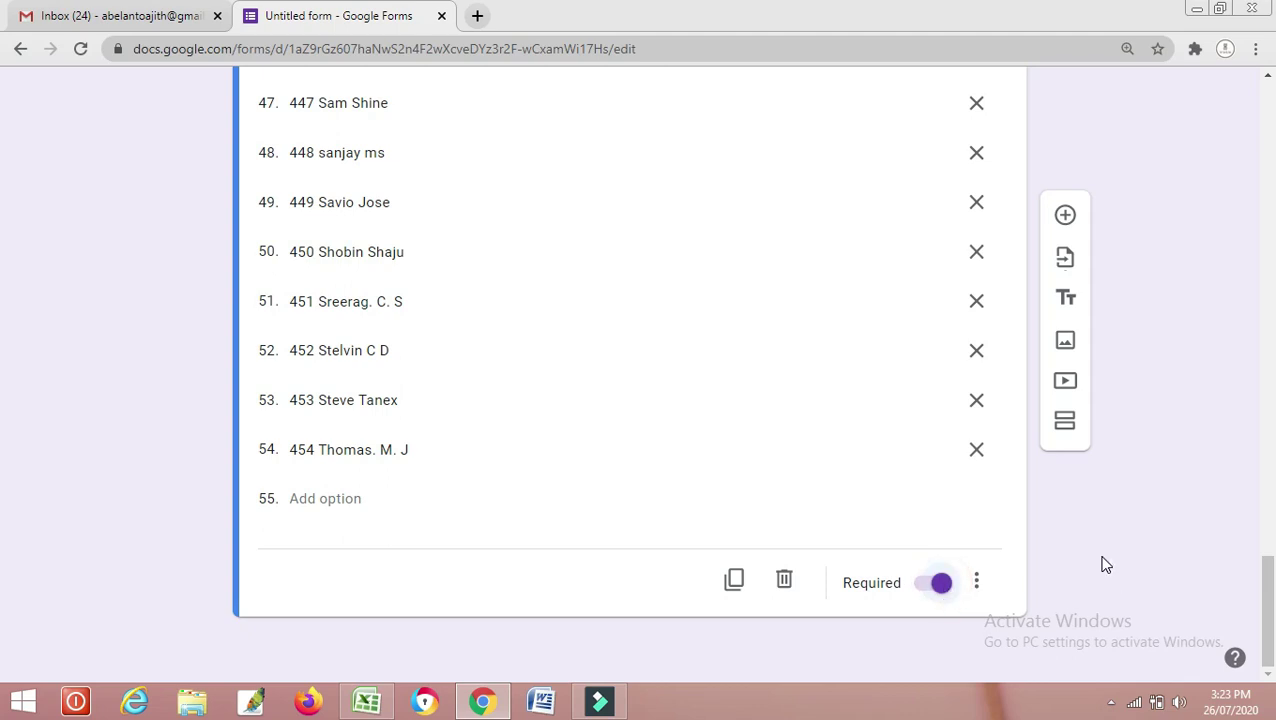
Add a question named "Question 1" of type File upload and allow respondents to upload files to Drive
click(1064, 218)
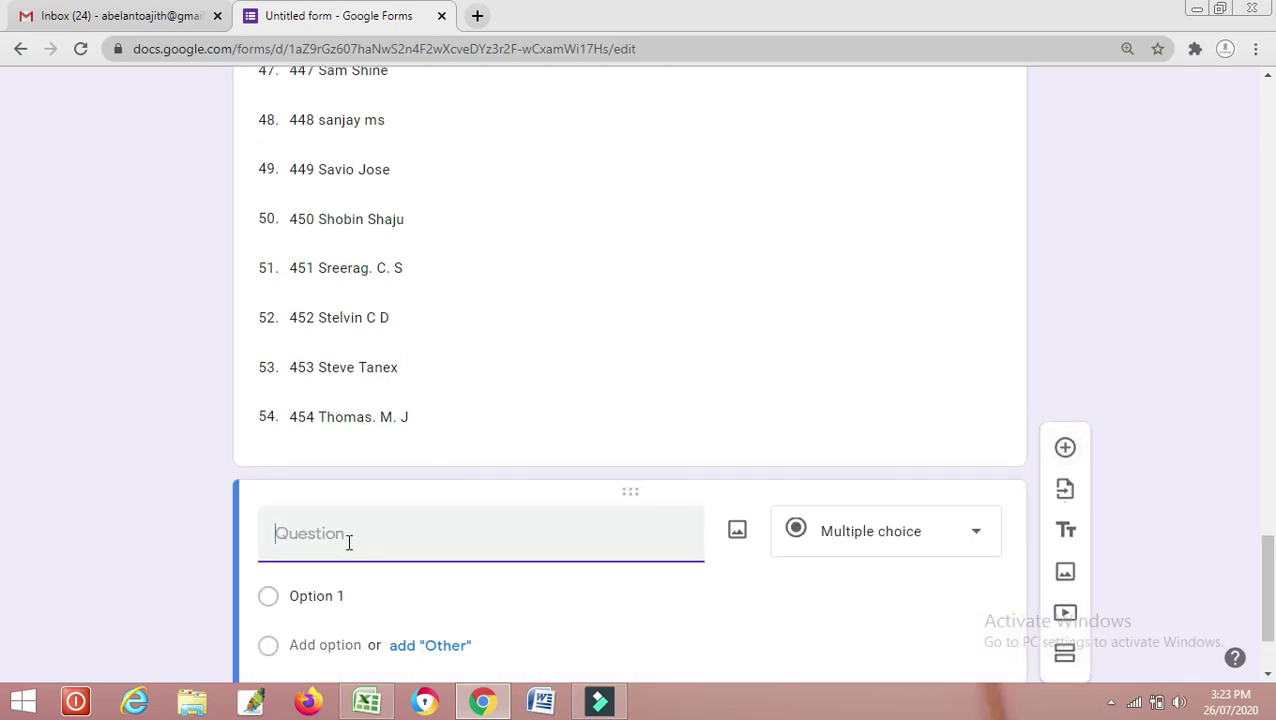
text(Question 1)
click(979, 538)
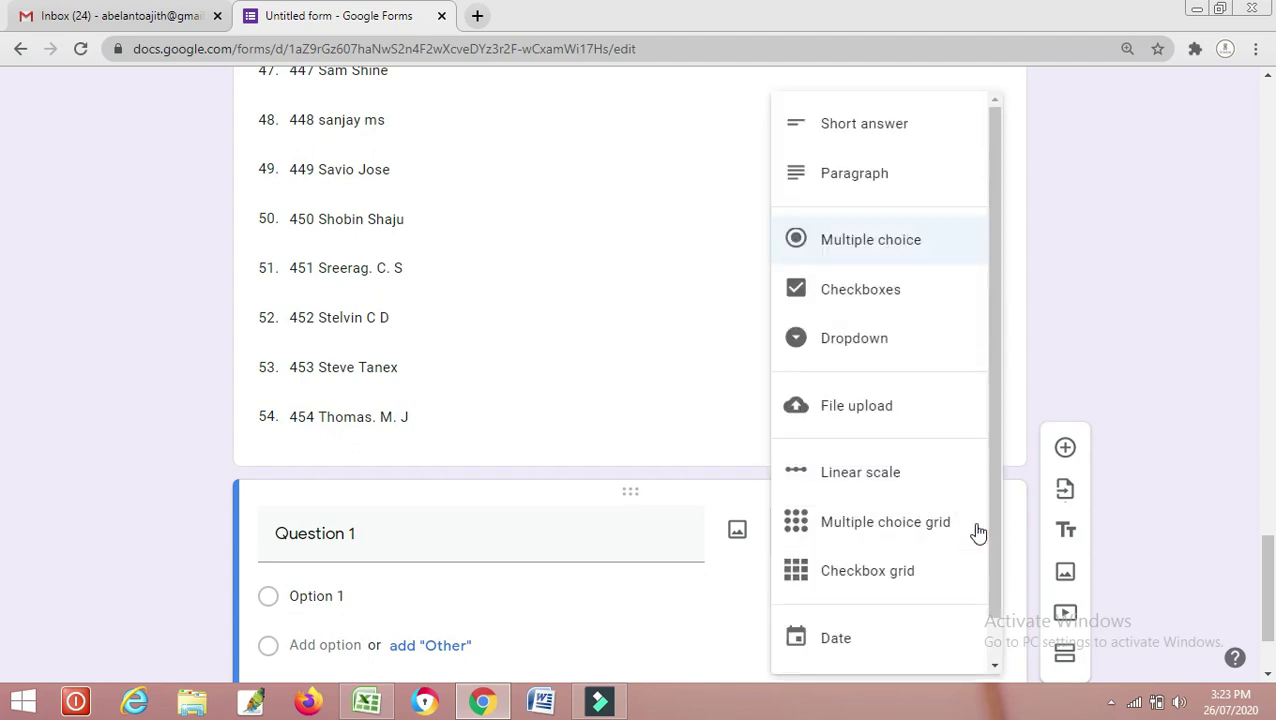
click(891, 418)
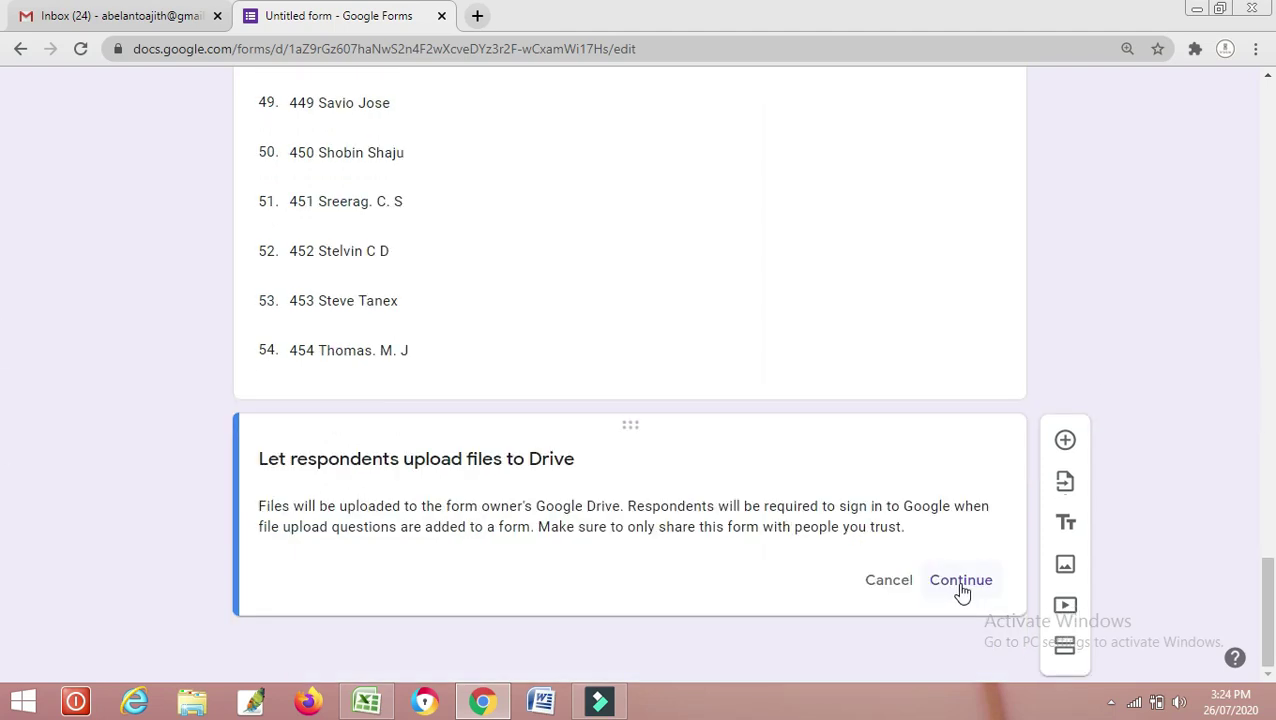
click(960, 583)
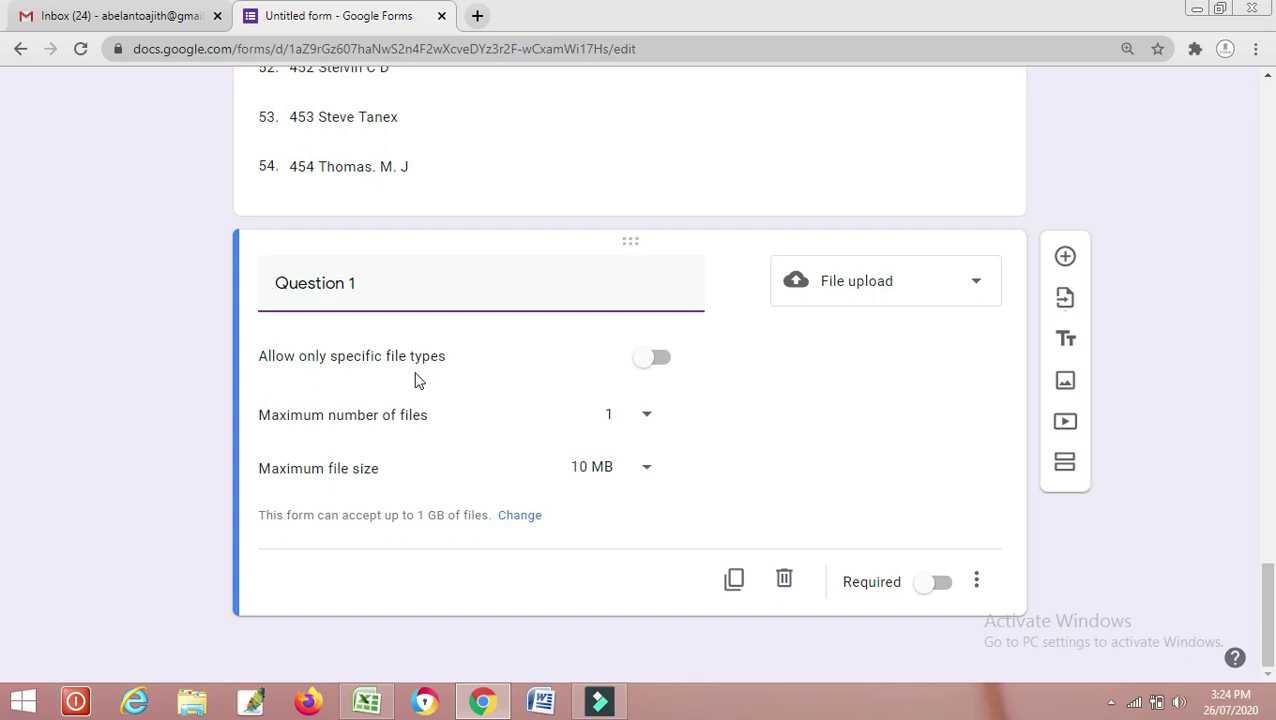
Restrict Question 1 uploads to the Image file type and set the maximum number of files to 5
click(667, 360)
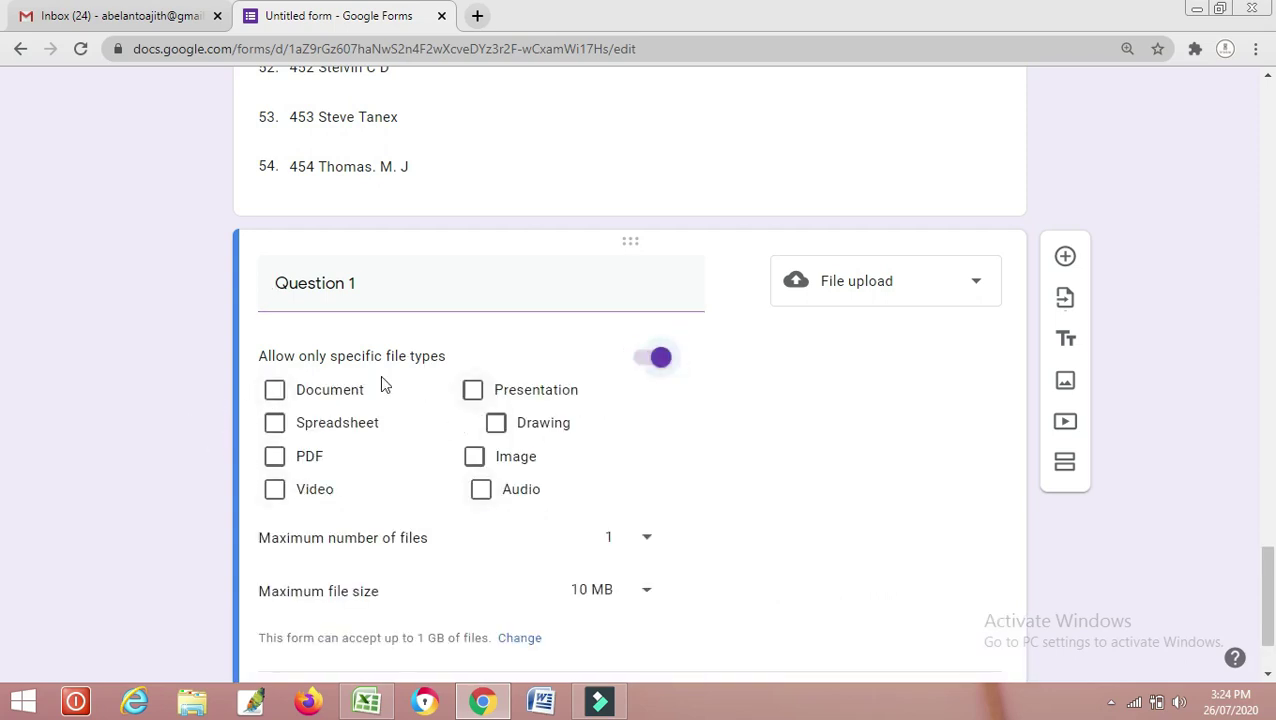
click(475, 460)
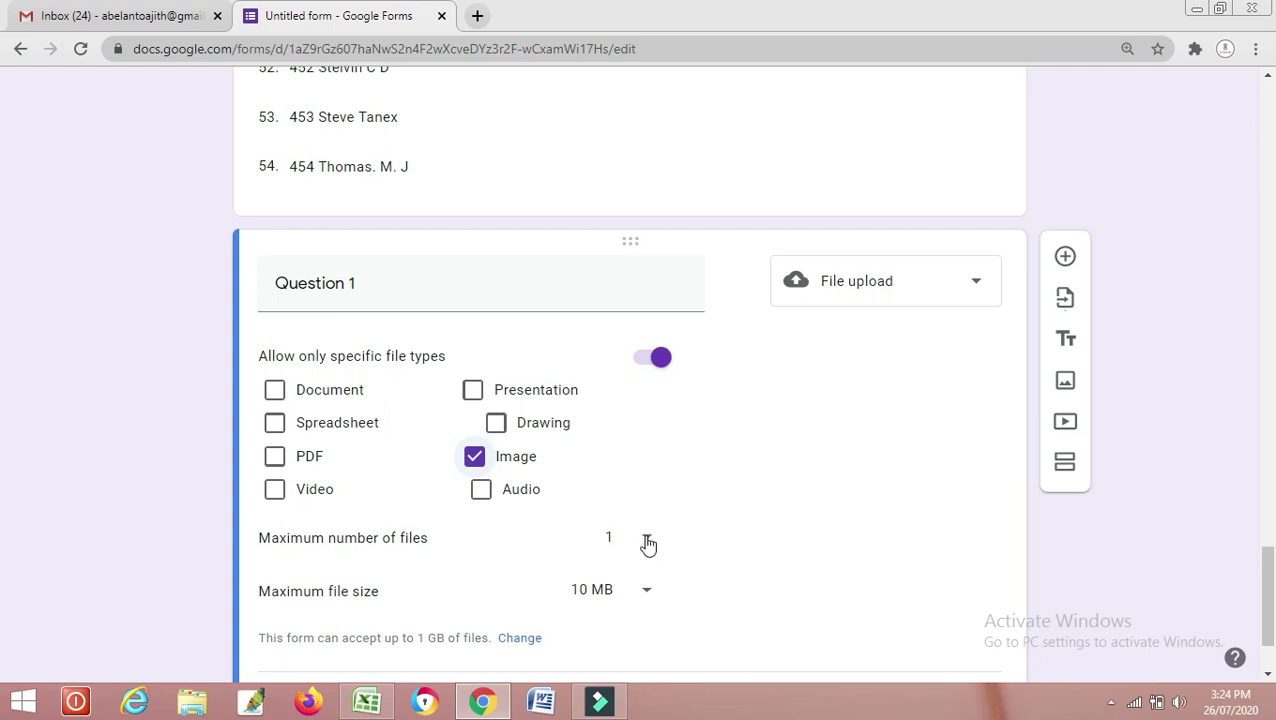
click(648, 543)
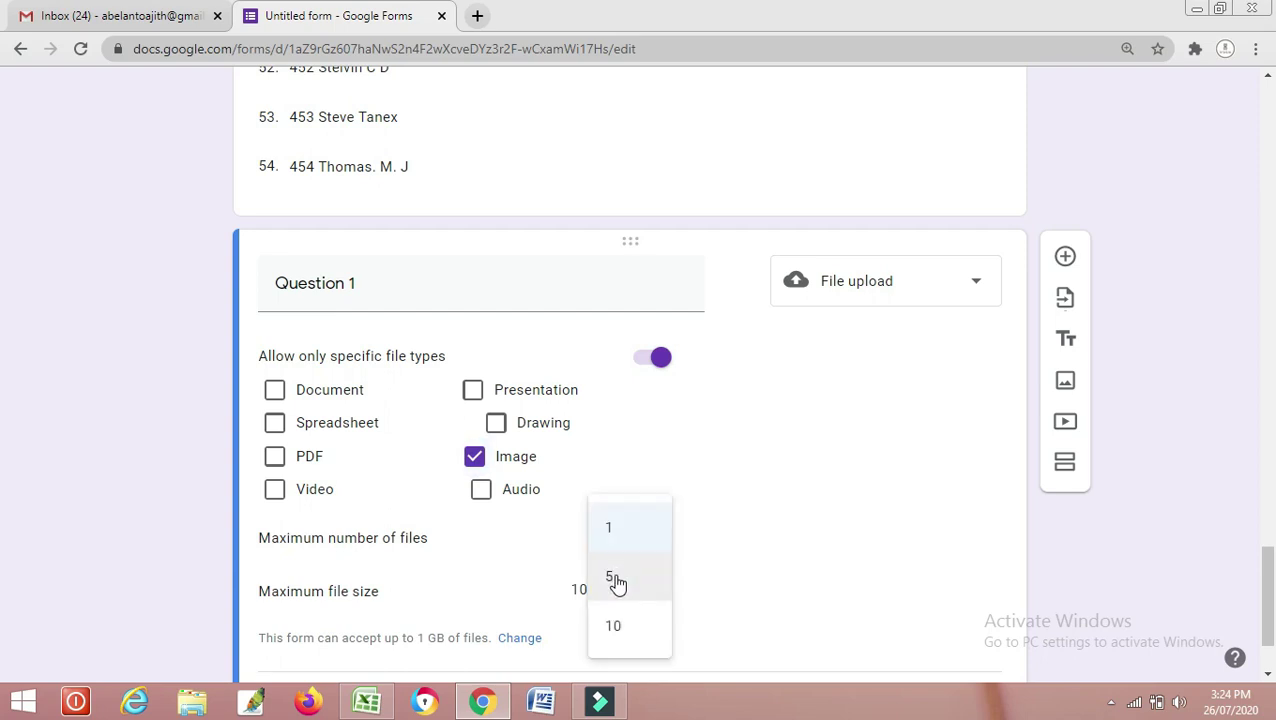
click(614, 578)
click(791, 556)
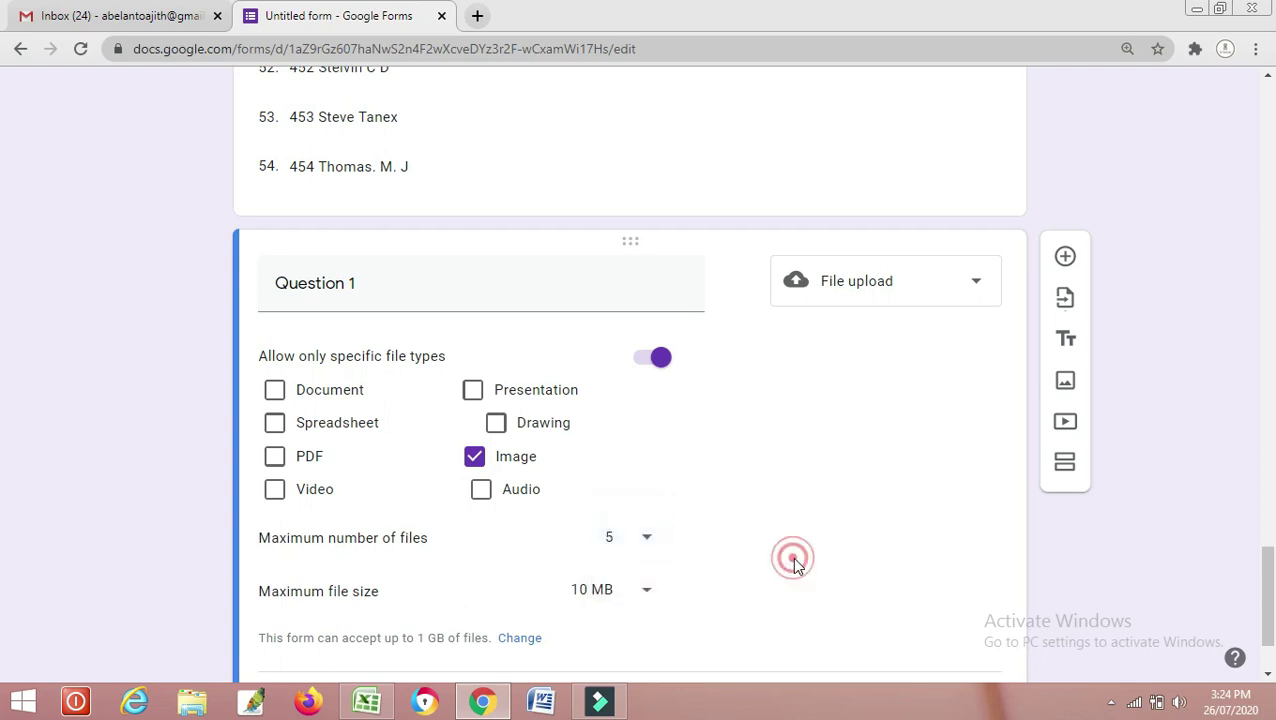
Keep Question 1's maximum file size at 10 MB and make the question required
scroll(835, 563, down, 1)
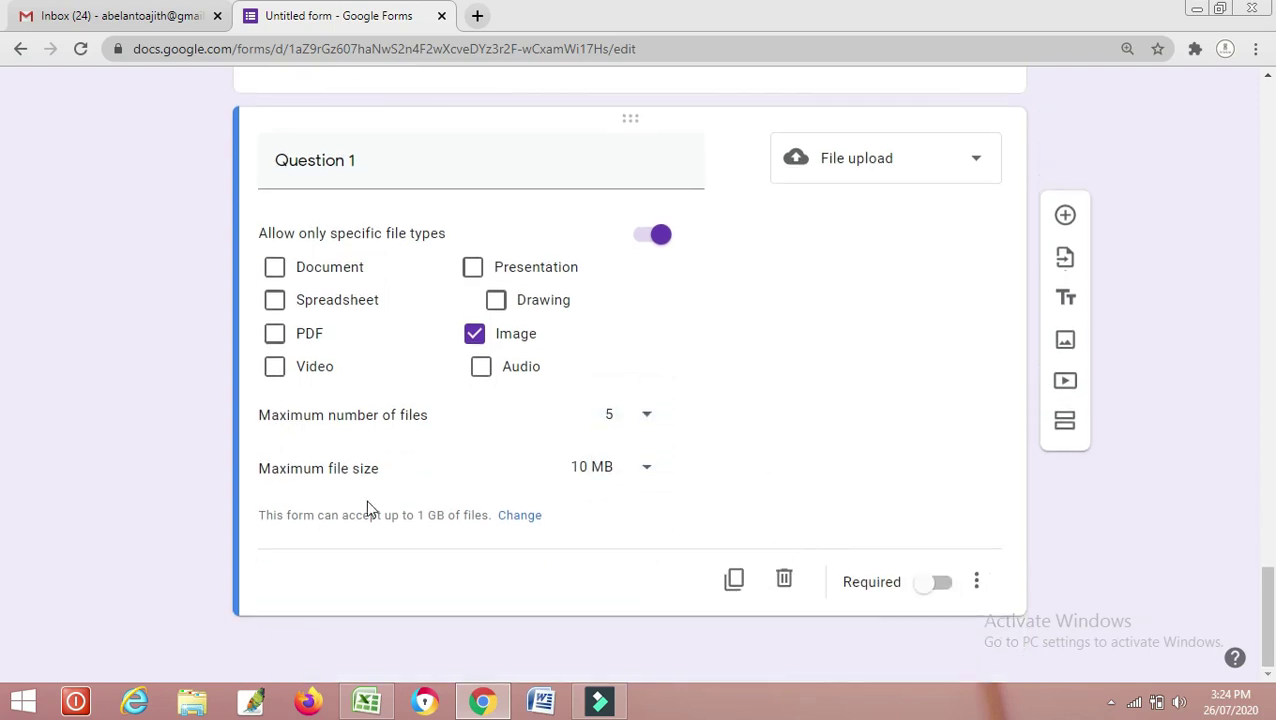
click(648, 469)
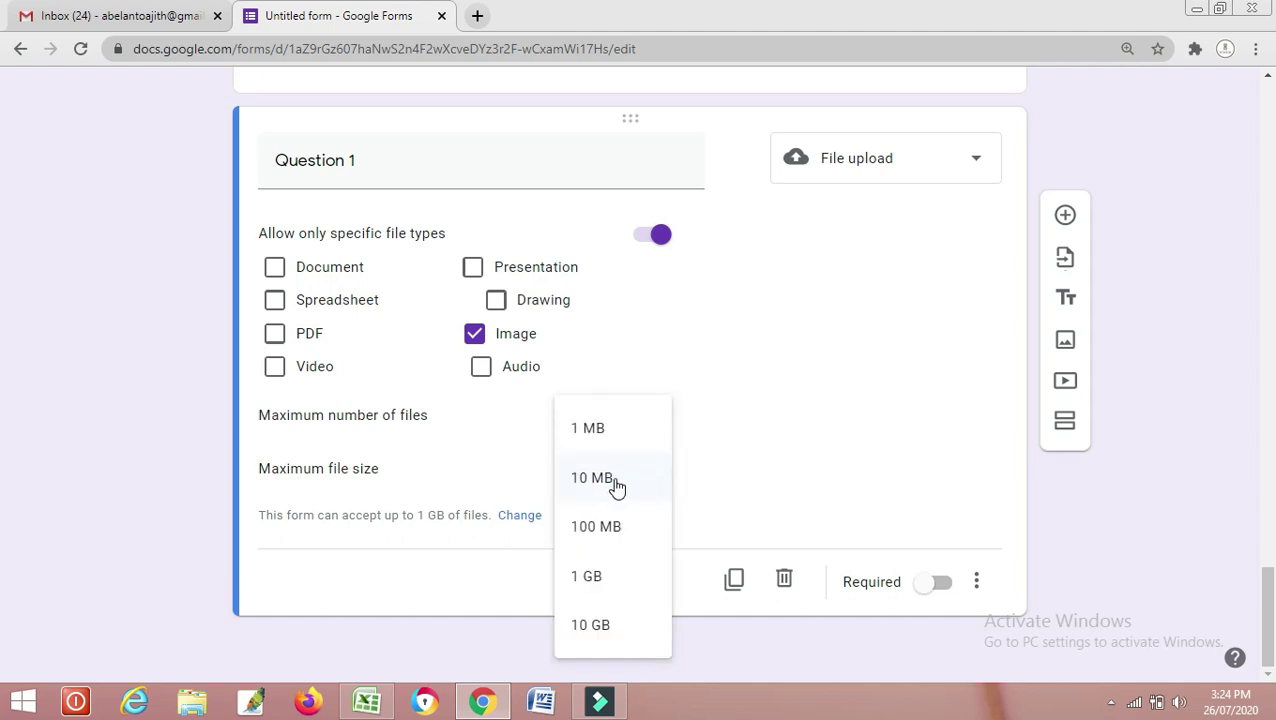
click(615, 483)
click(941, 584)
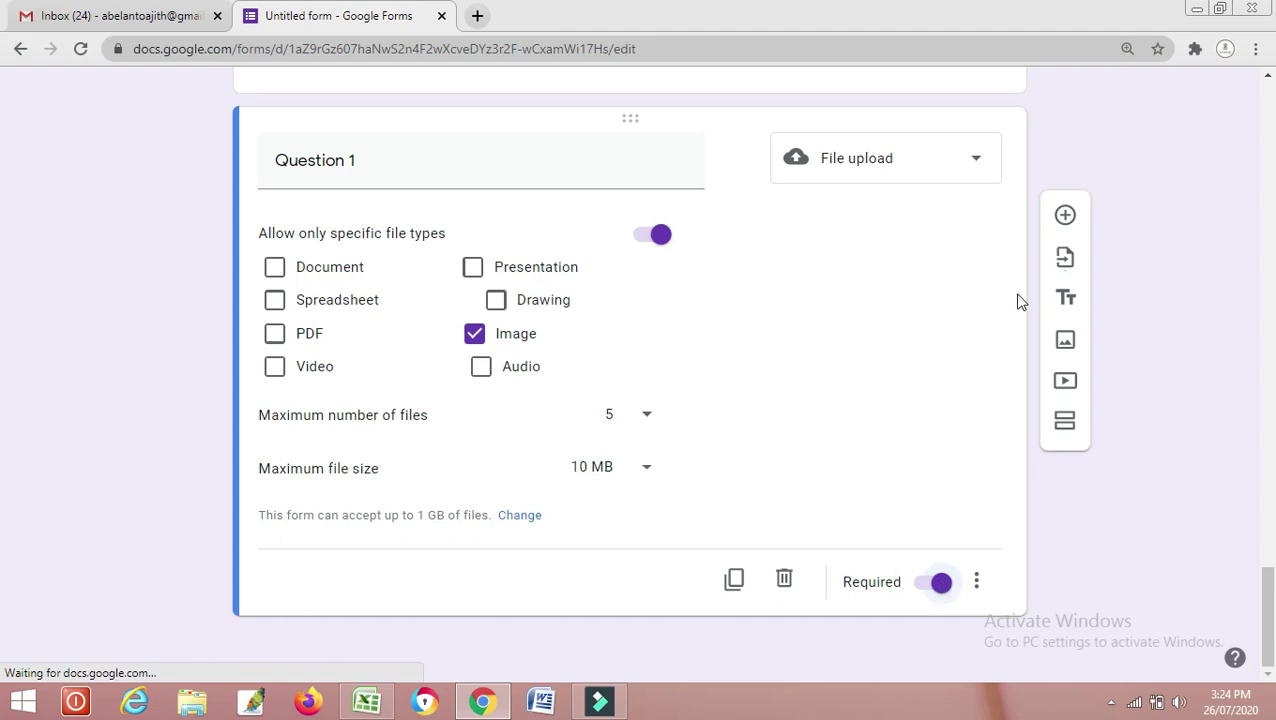
Add another question named "Question 2" and set its type to File upload
click(1065, 215)
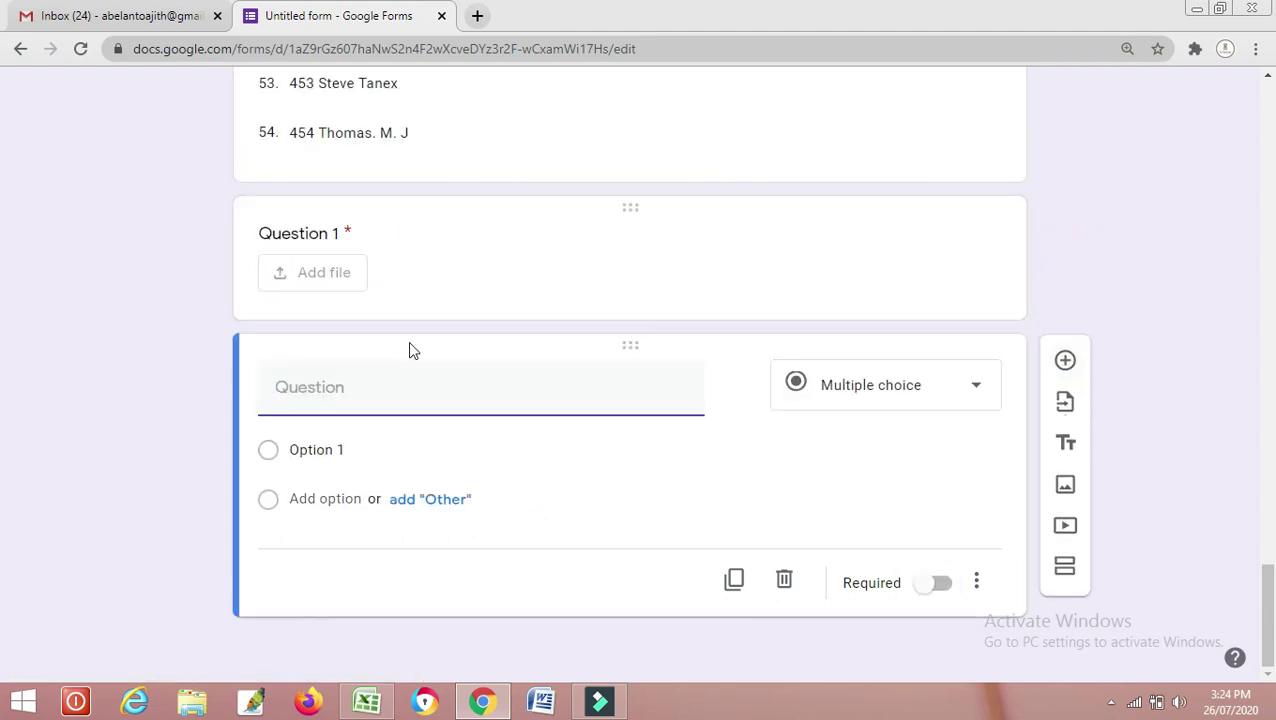
text(Questio)
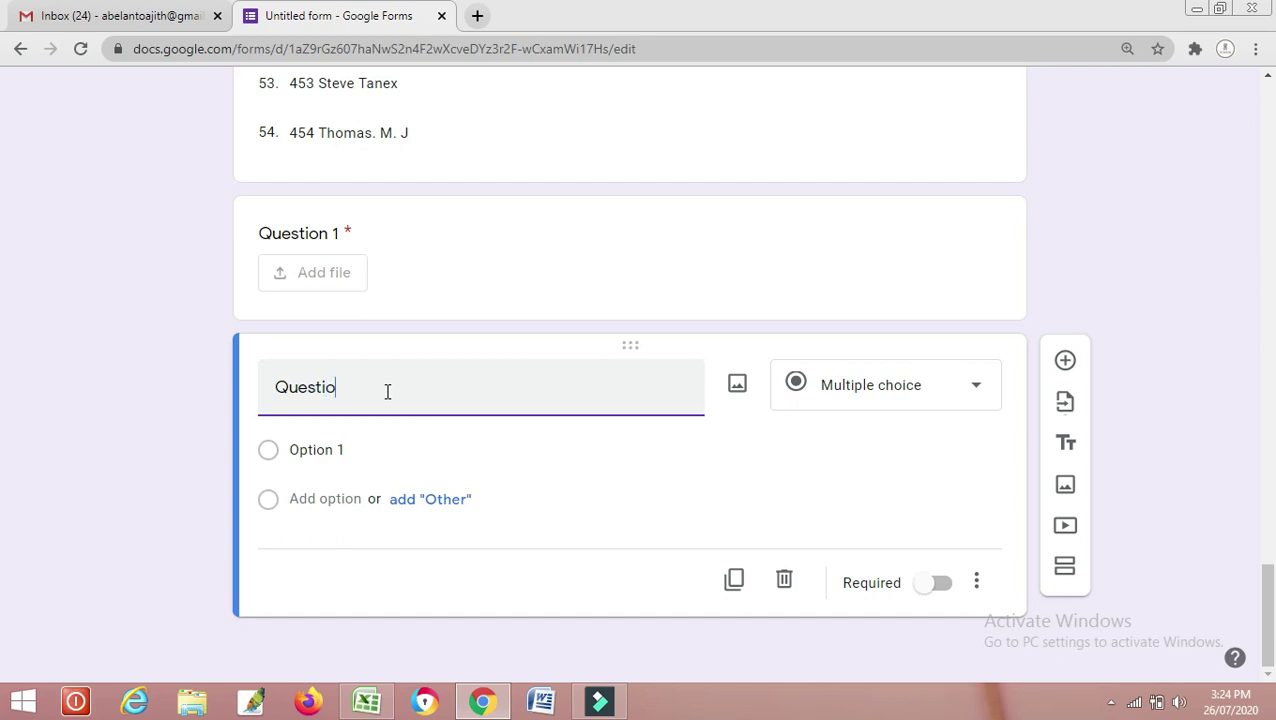
text(n 2)
click(906, 385)
click(908, 400)
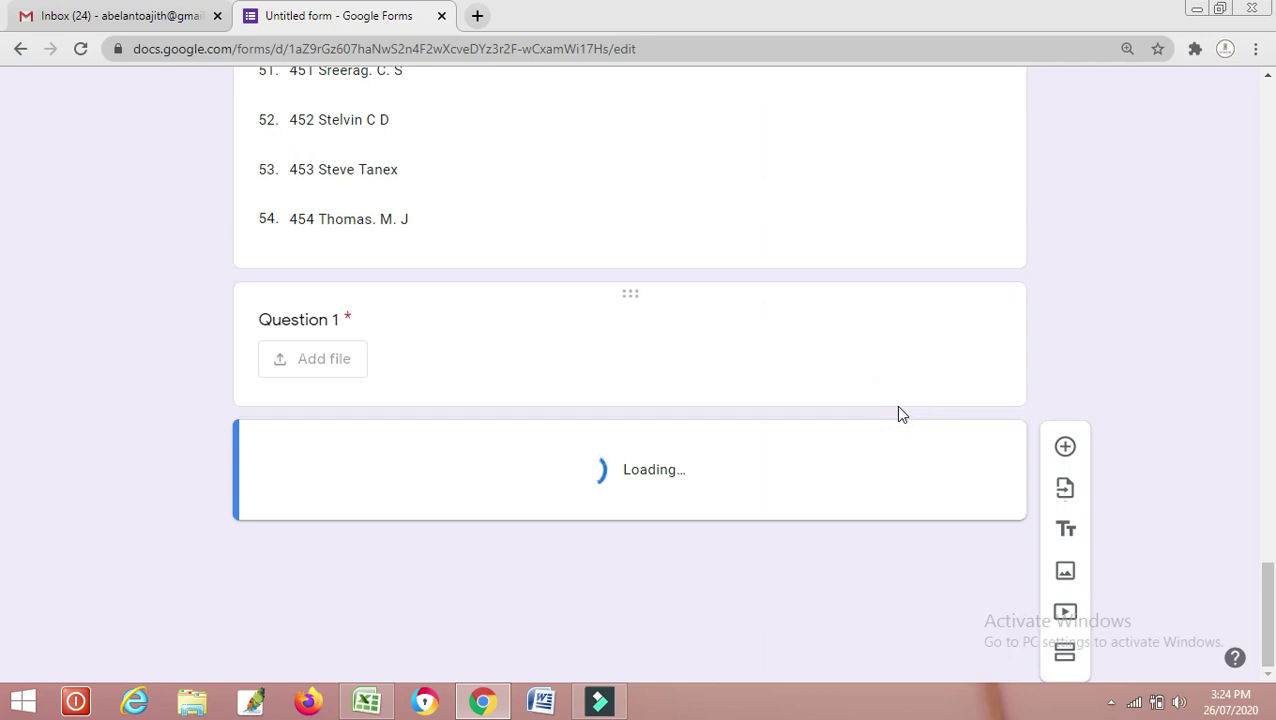
scroll(420, 571, down, 2)
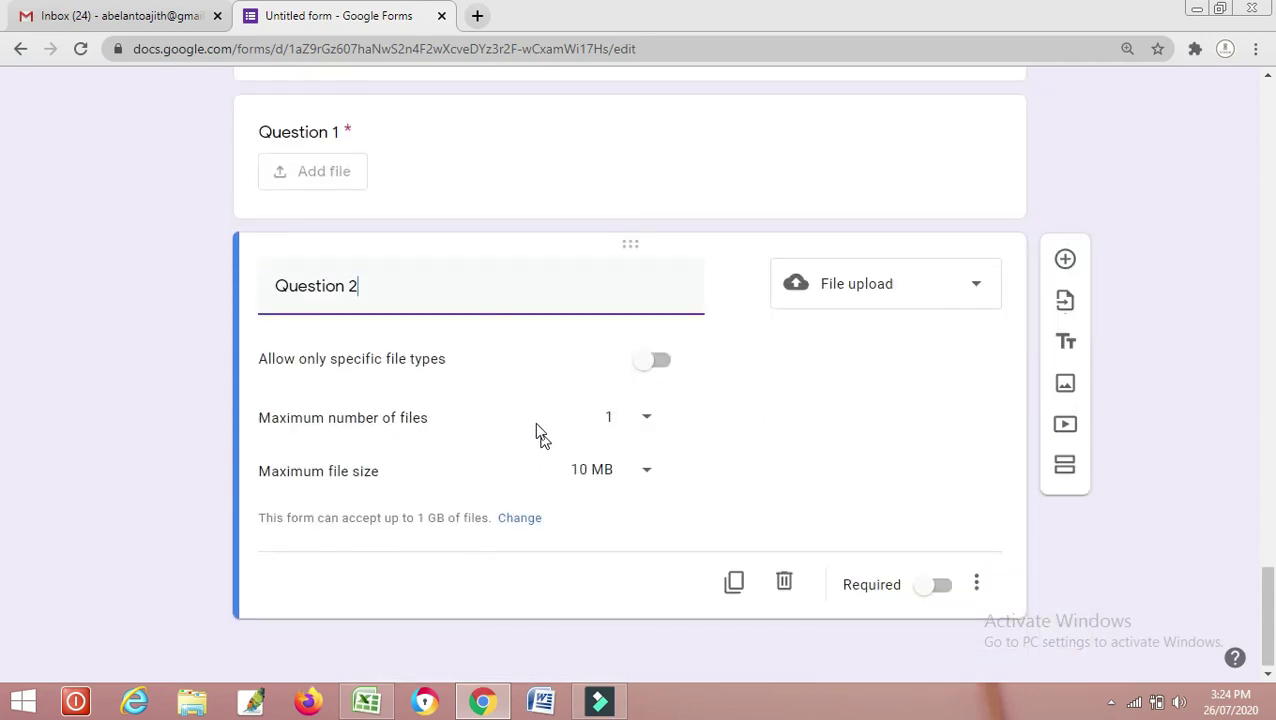
Limit Question 2 uploads to images with a maximum of 5 files, and make the question required
click(665, 367)
click(474, 458)
click(648, 545)
click(638, 583)
scroll(835, 552, down, 1)
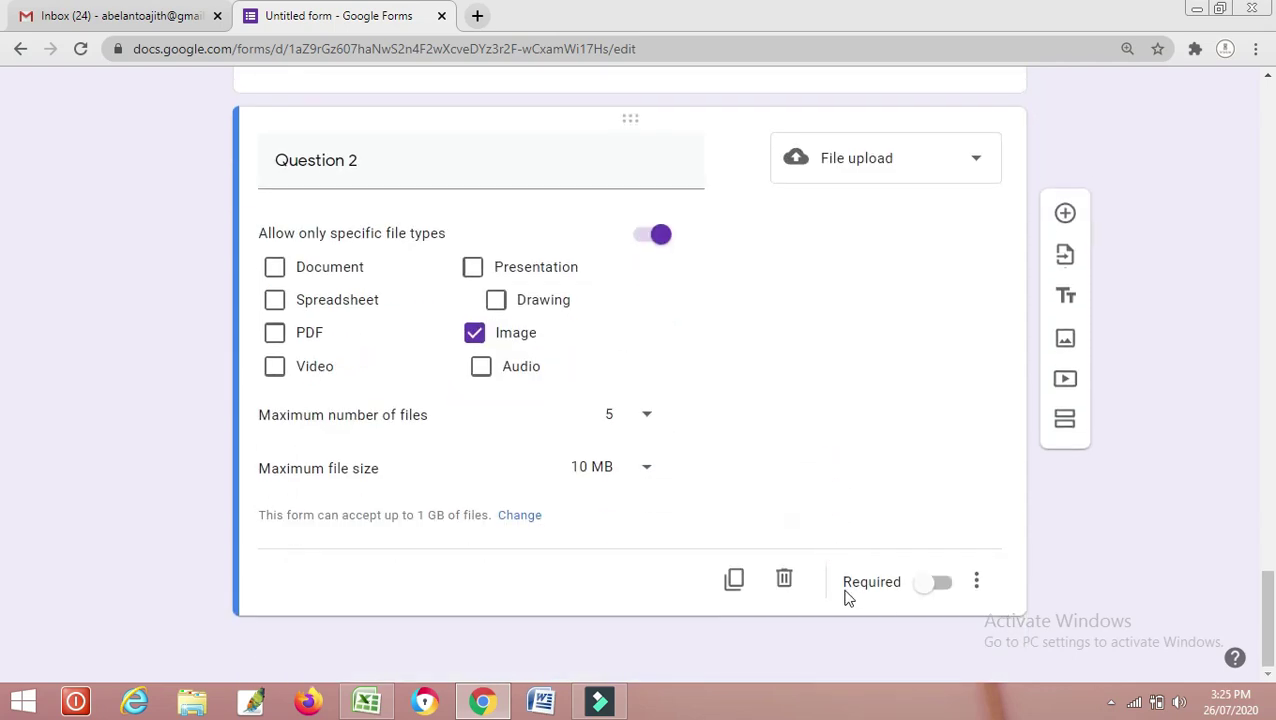
click(940, 585)
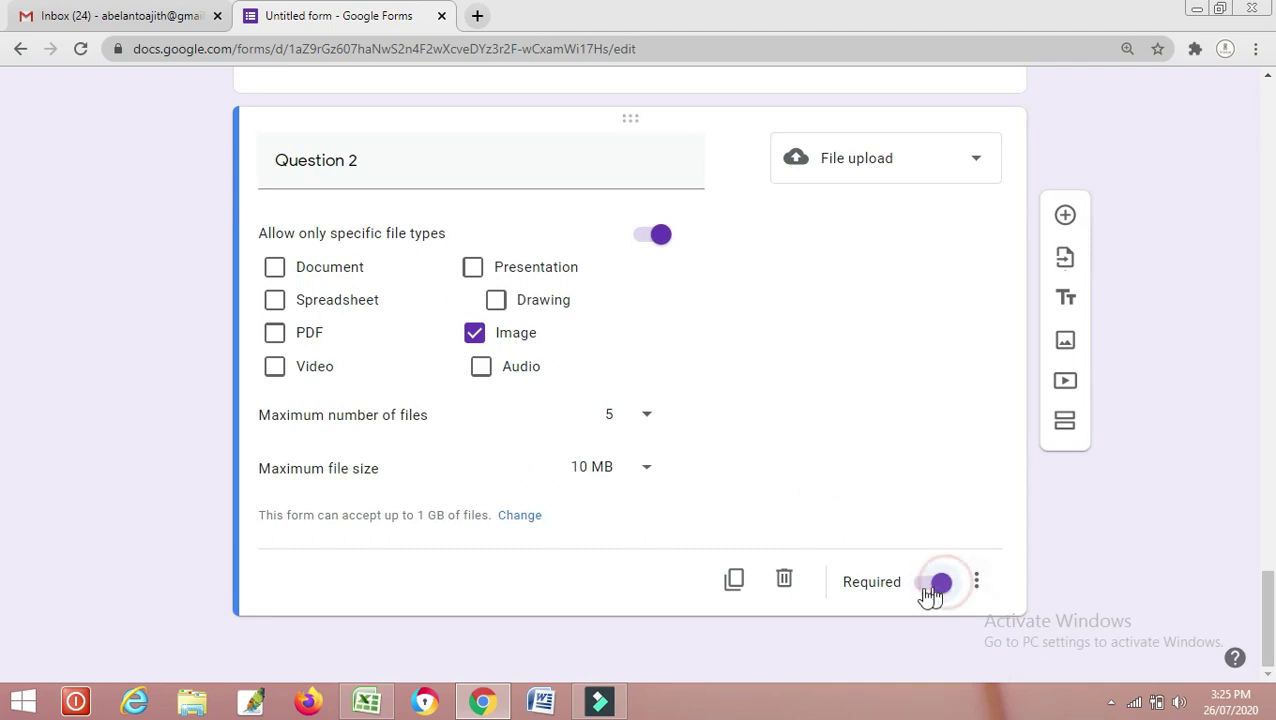
Preview the form, look through its questions and open the Name & Roll No list
drag(1268, 610, 1270, 71)
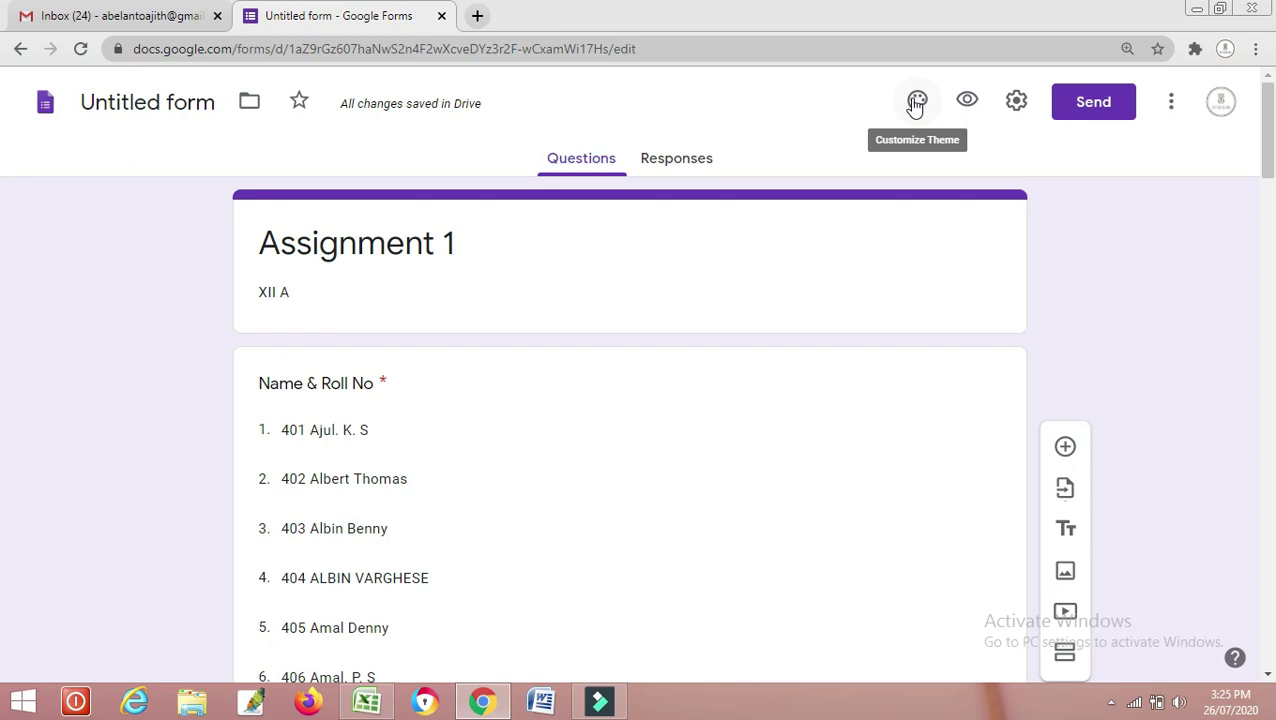
click(967, 102)
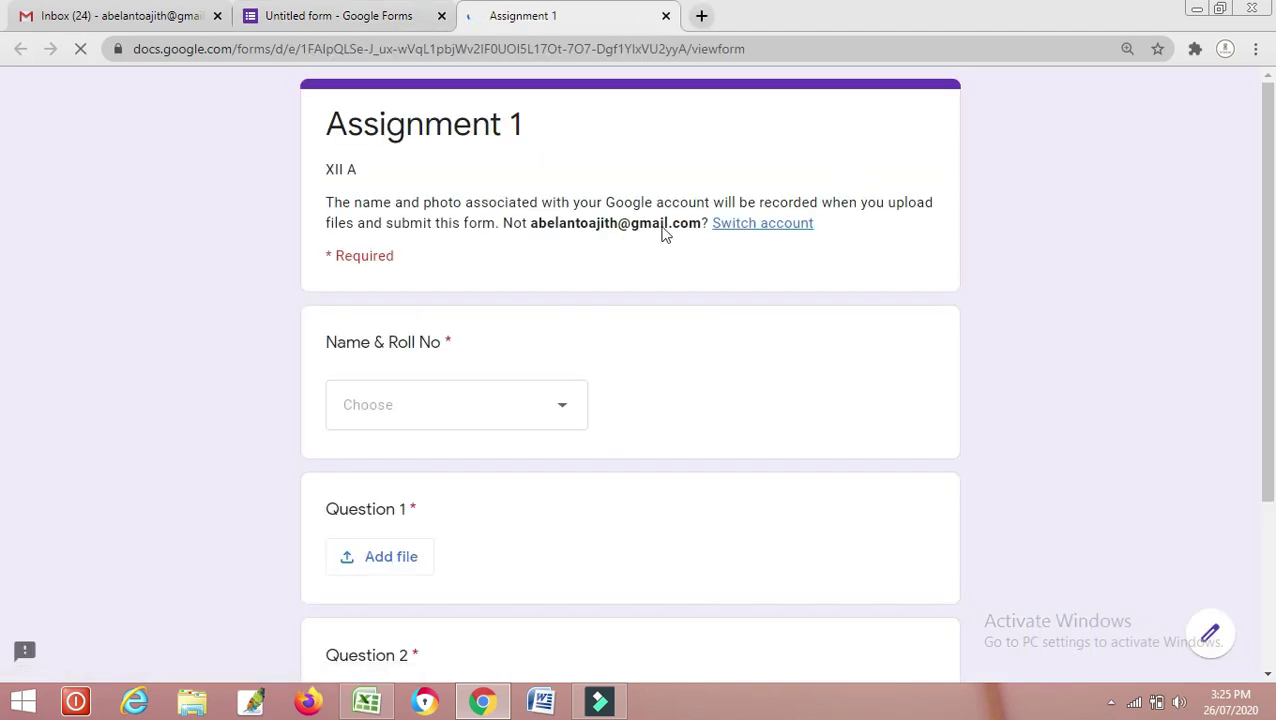
scroll(547, 427, down, 3)
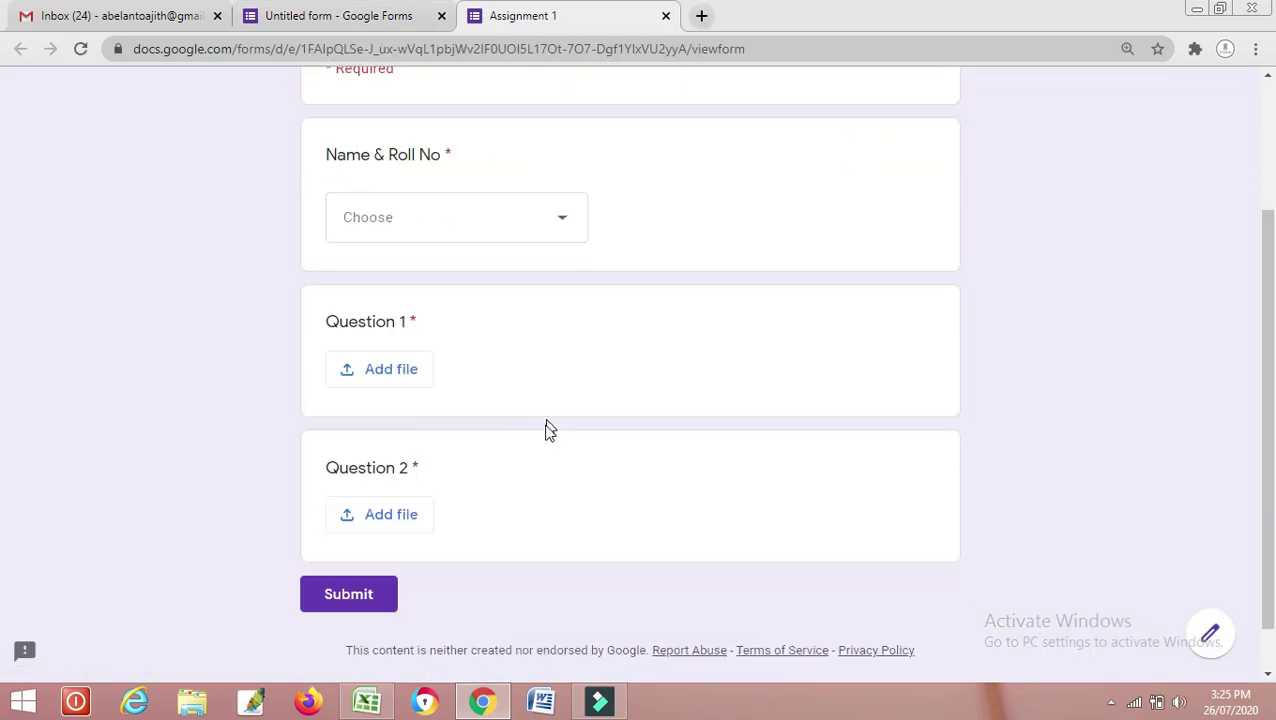
scroll(549, 435, down, 1)
scroll(549, 410, up, 3)
click(558, 352)
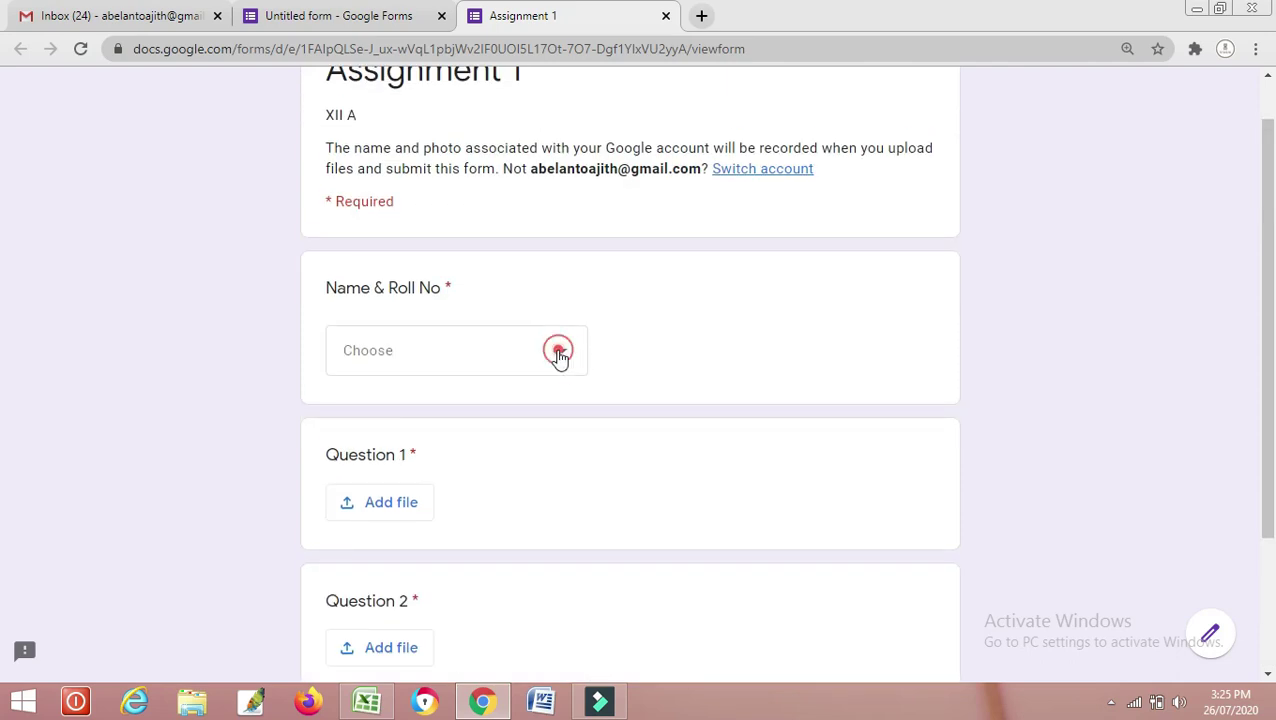
Choose the fifth student in the Name & Roll No list and upload the desktop images school and Untitled to Question 1
click(456, 398)
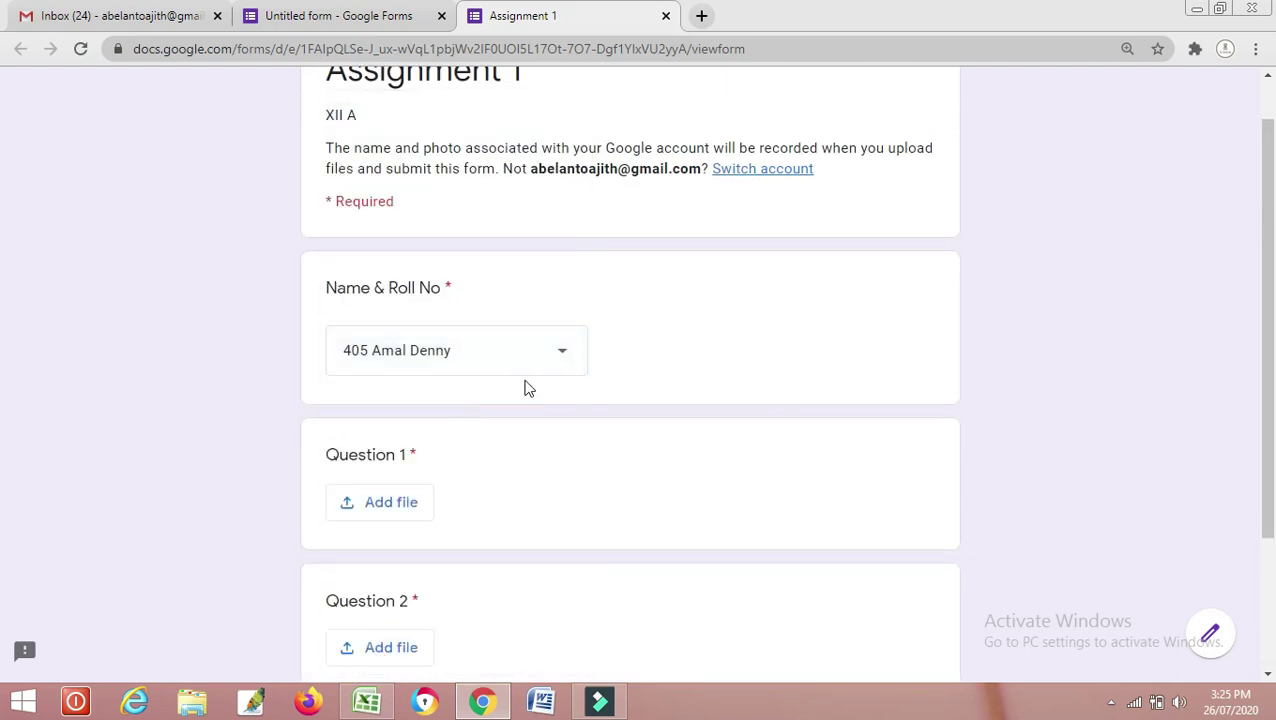
scroll(705, 389, down, 2)
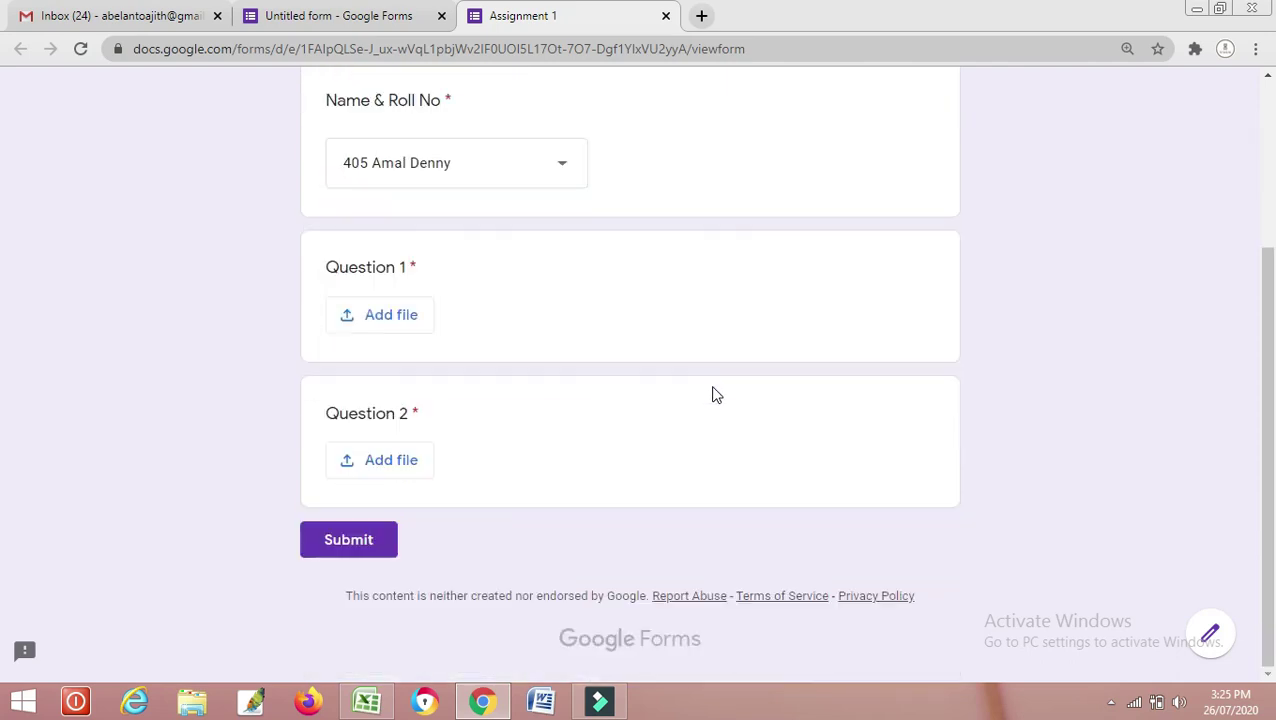
click(389, 320)
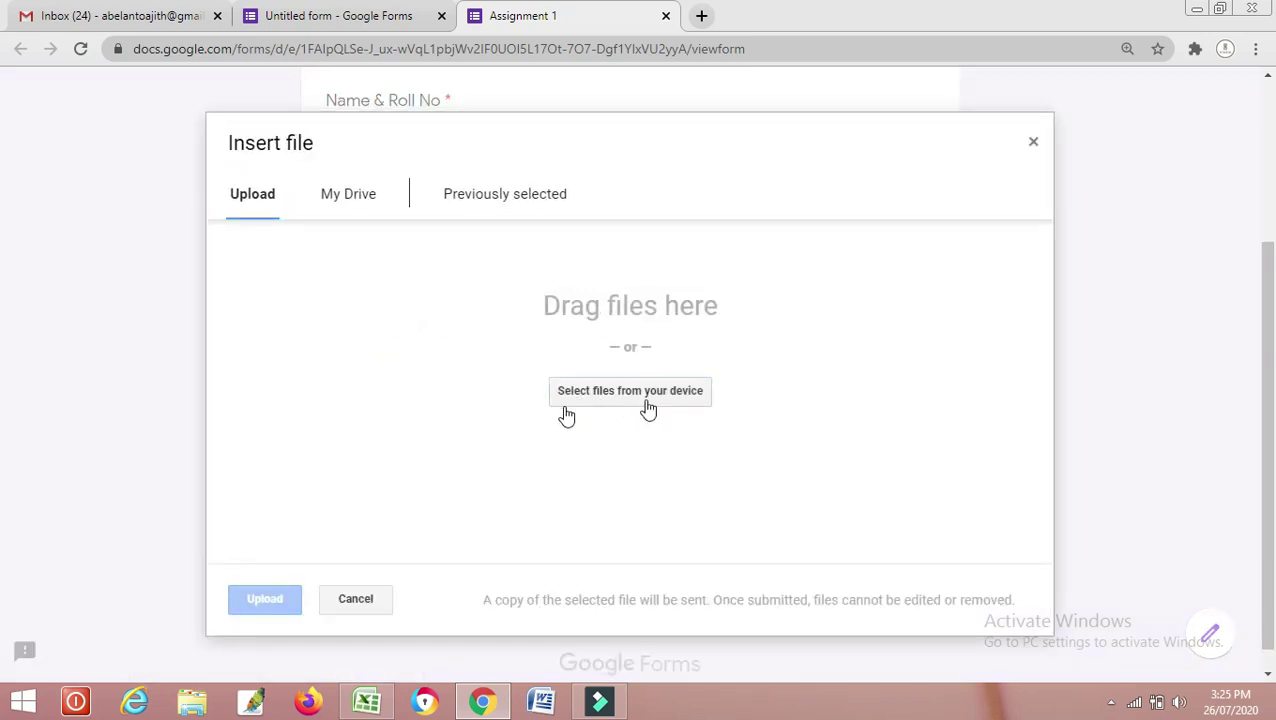
click(641, 398)
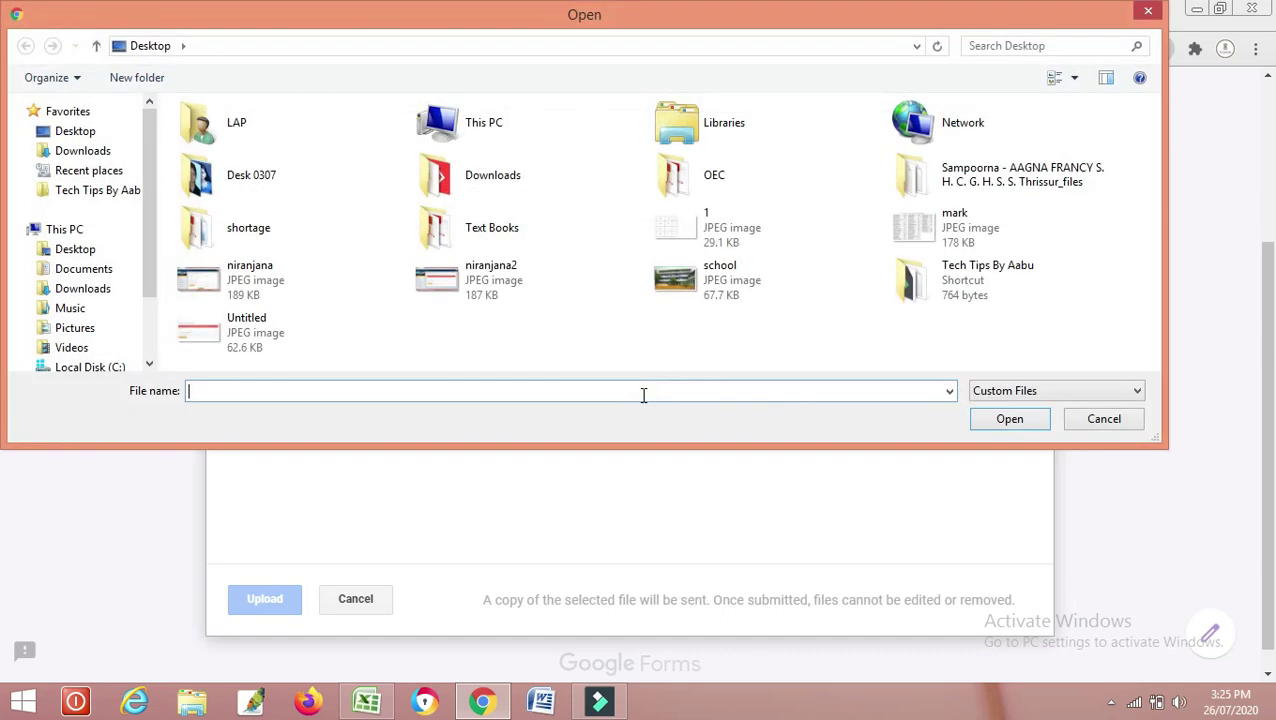
click(238, 340)
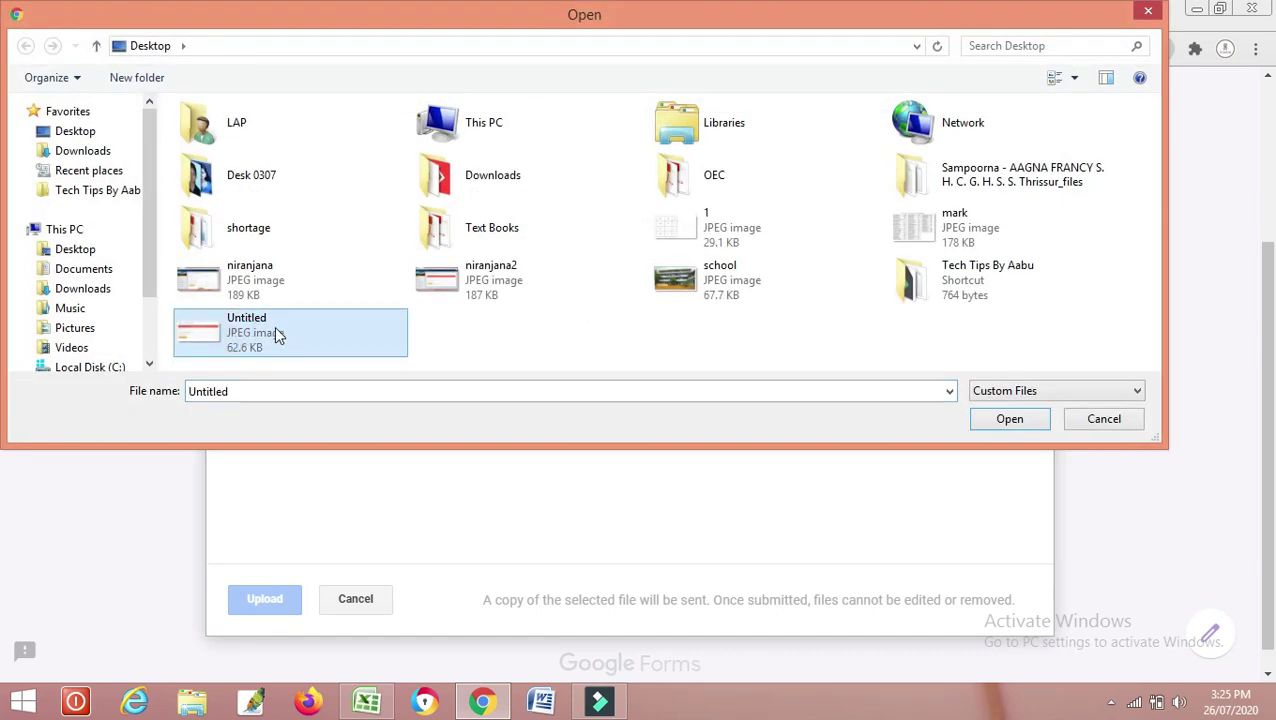
ctrl+click(726, 290)
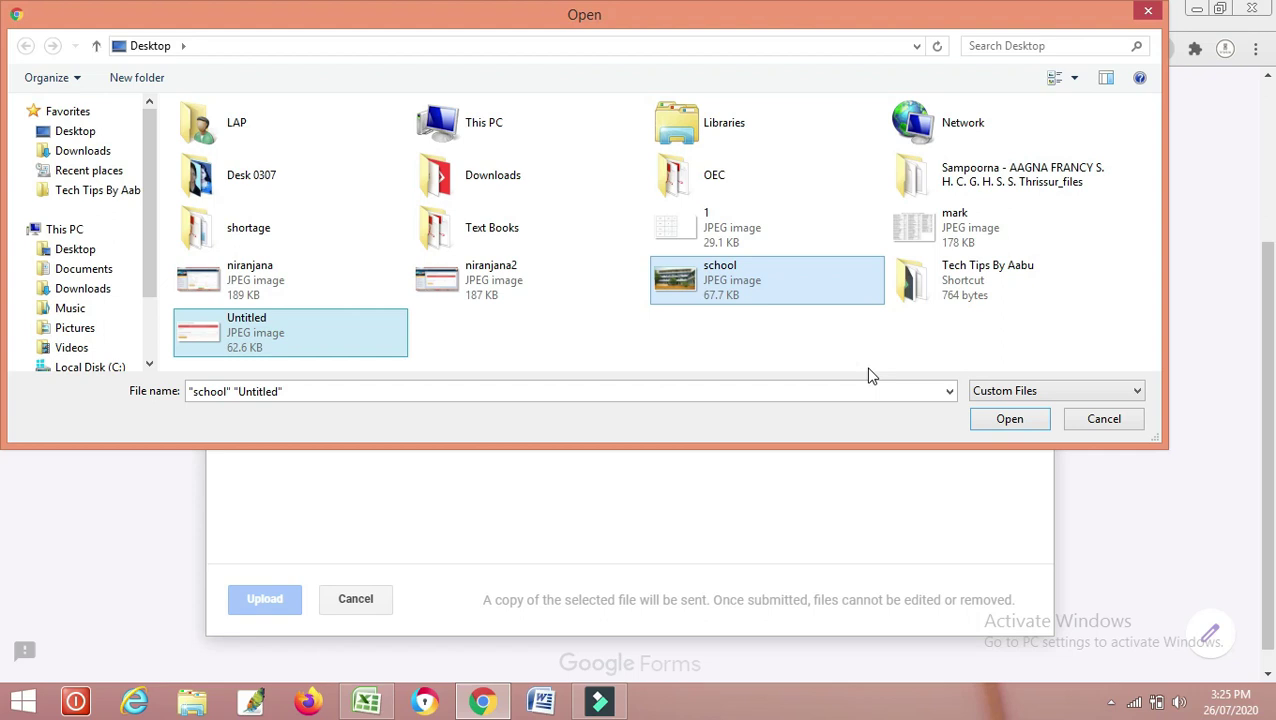
click(1005, 420)
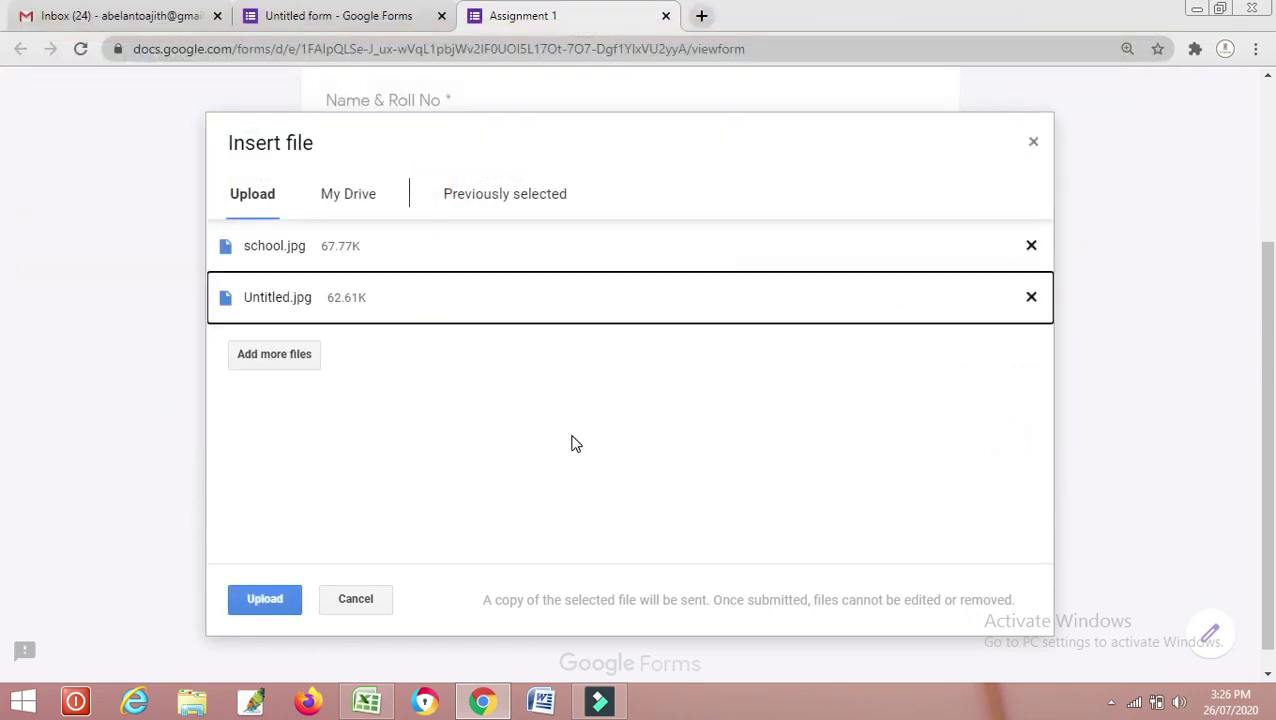
click(264, 599)
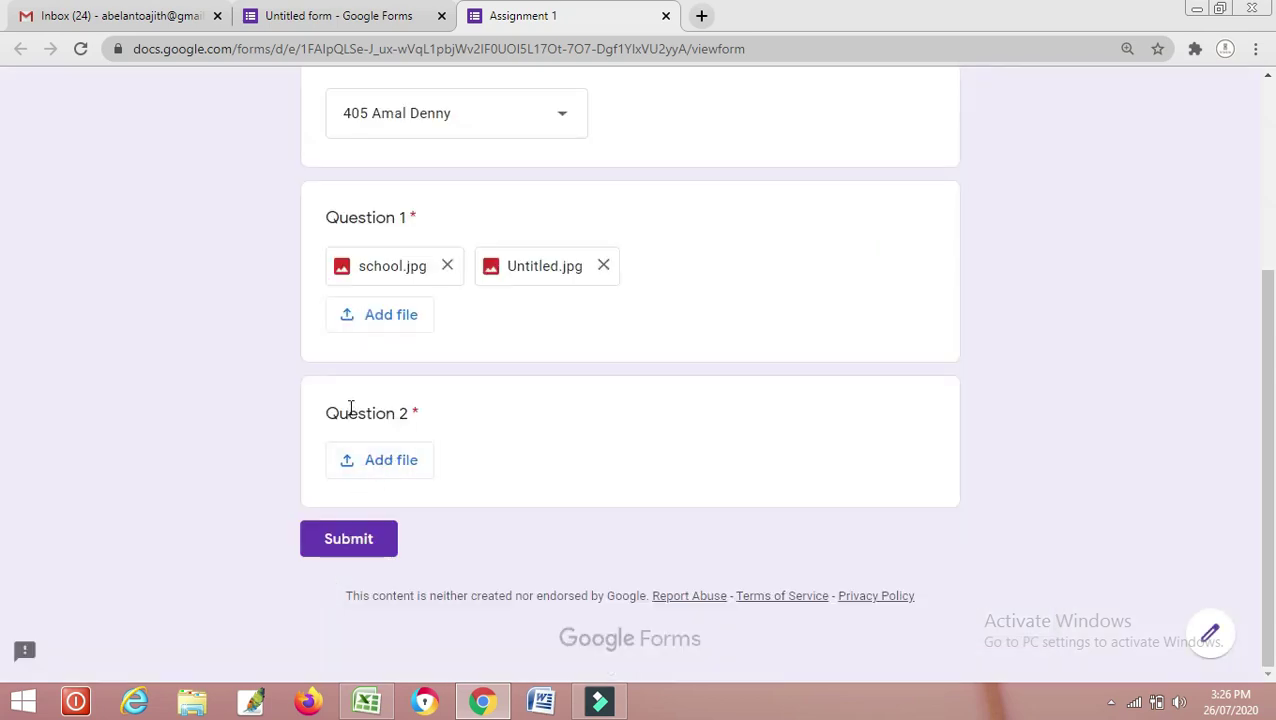
Upload the desktop image 1 and the 189 KB JPEG image to Question 2, and submit the response
click(369, 463)
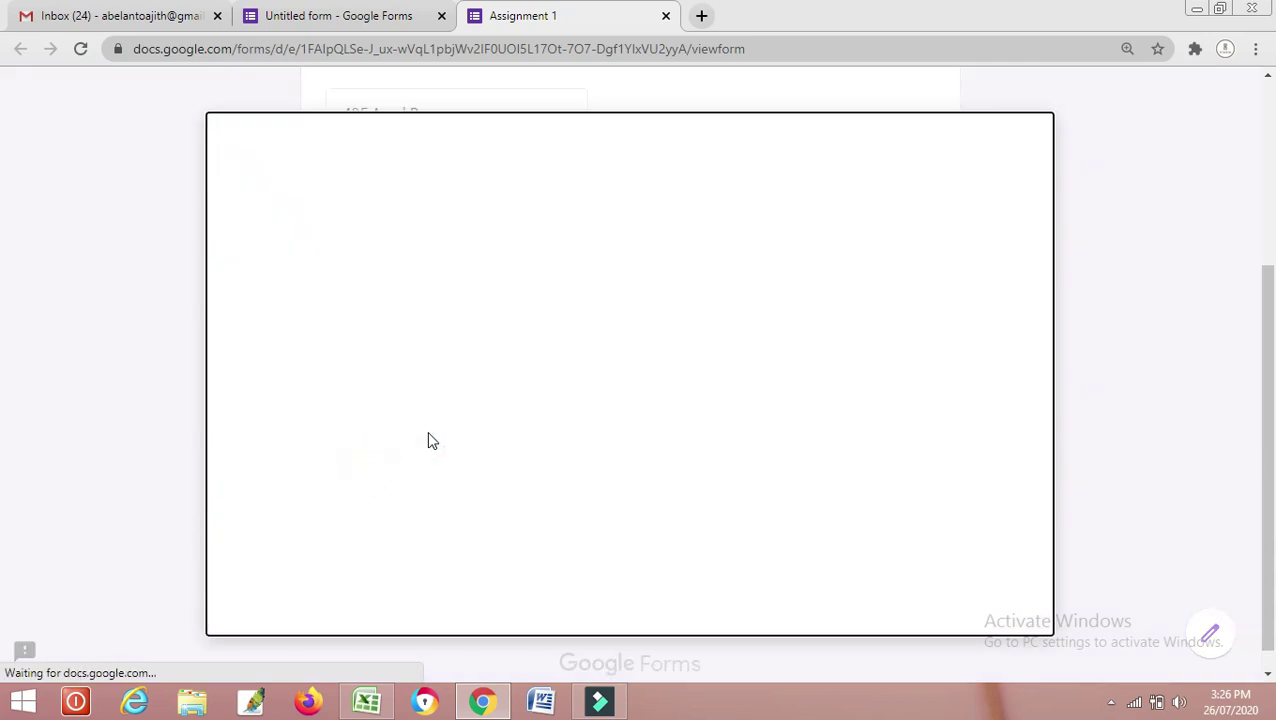
click(638, 405)
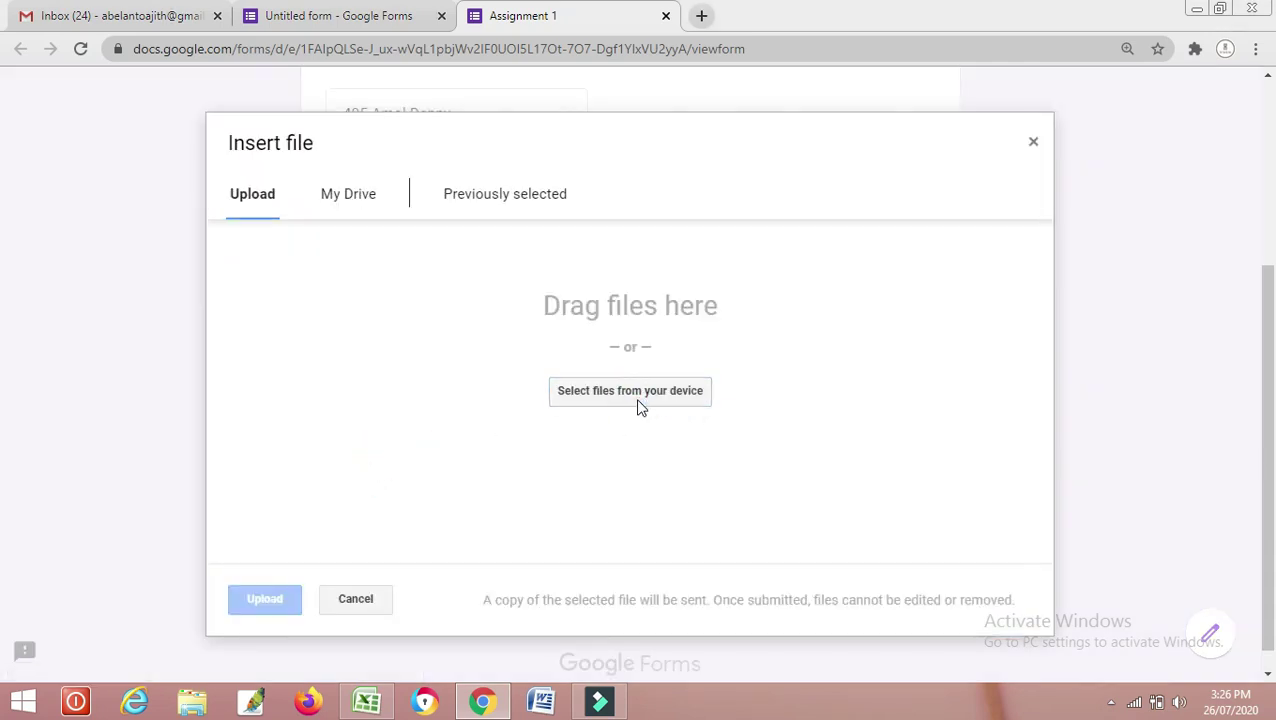
click(235, 277)
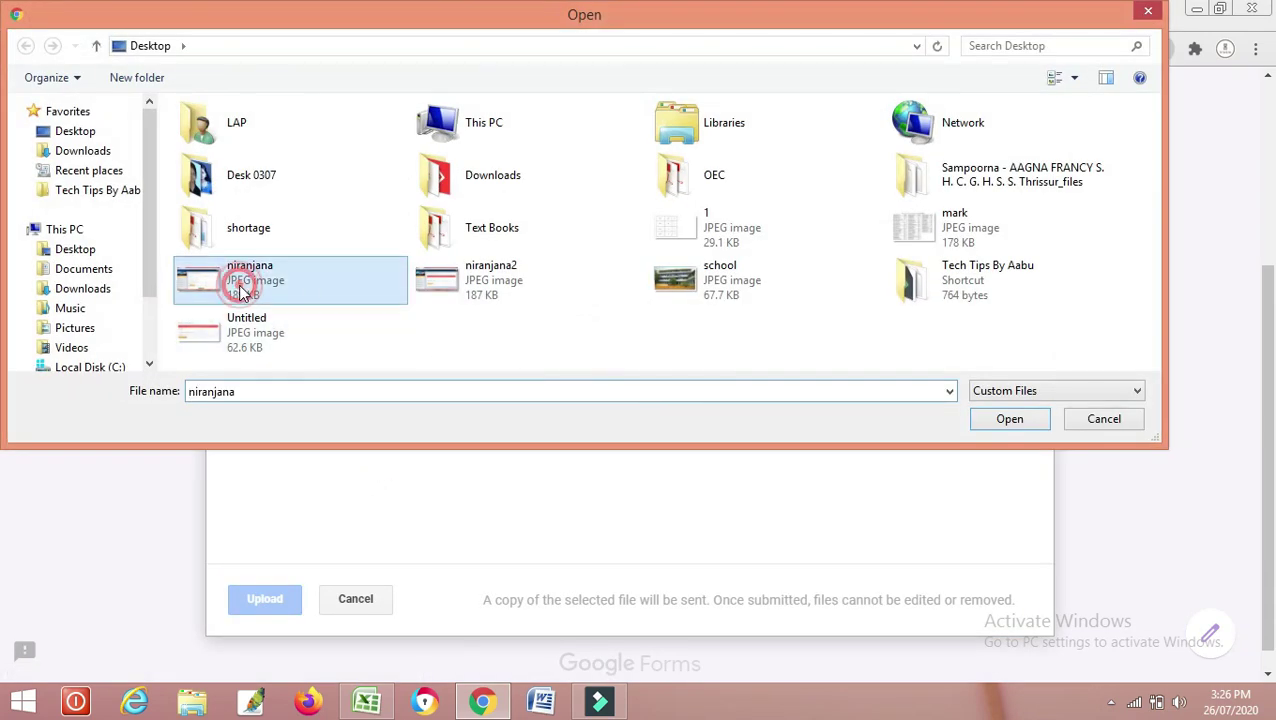
ctrl+click(724, 229)
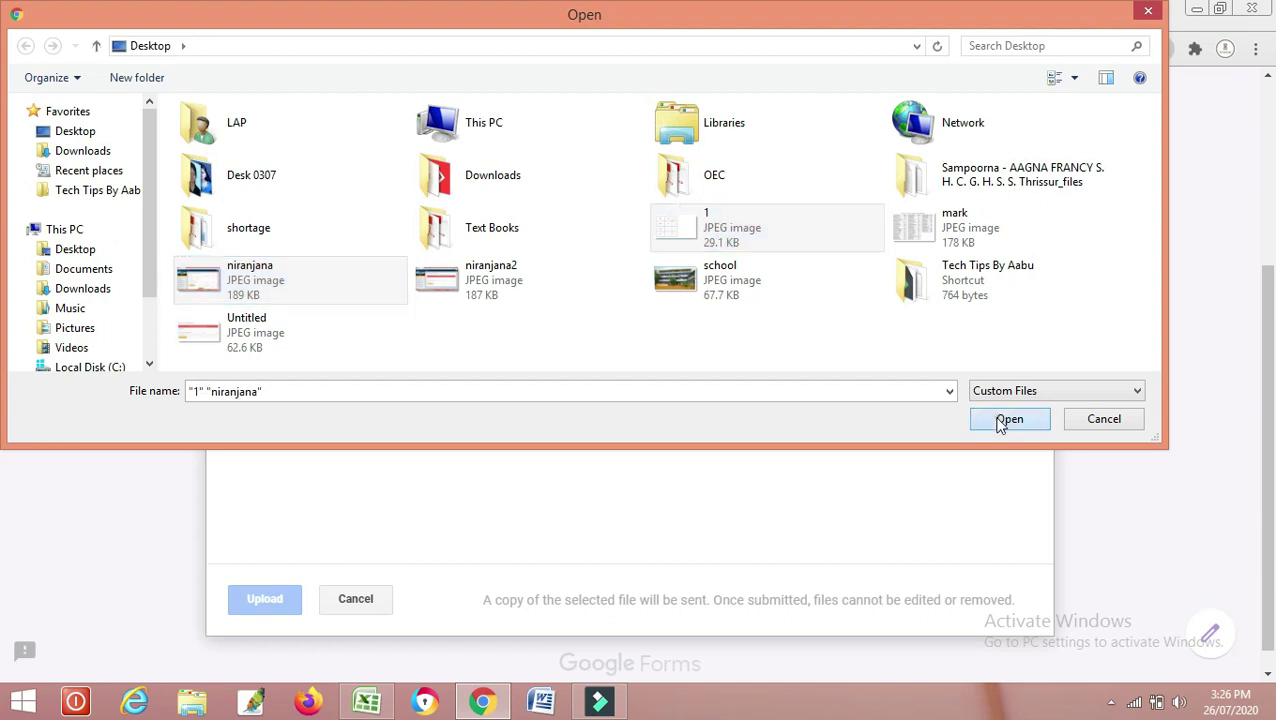
click(1009, 419)
click(265, 599)
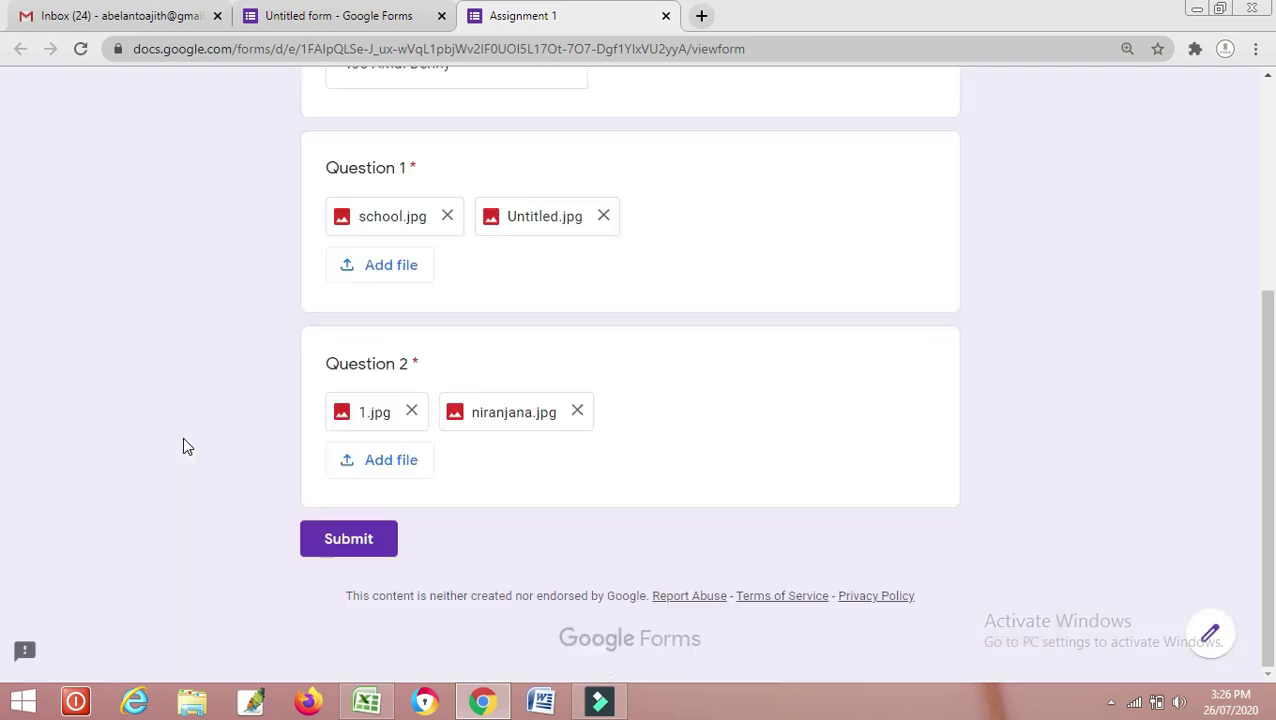
click(343, 541)
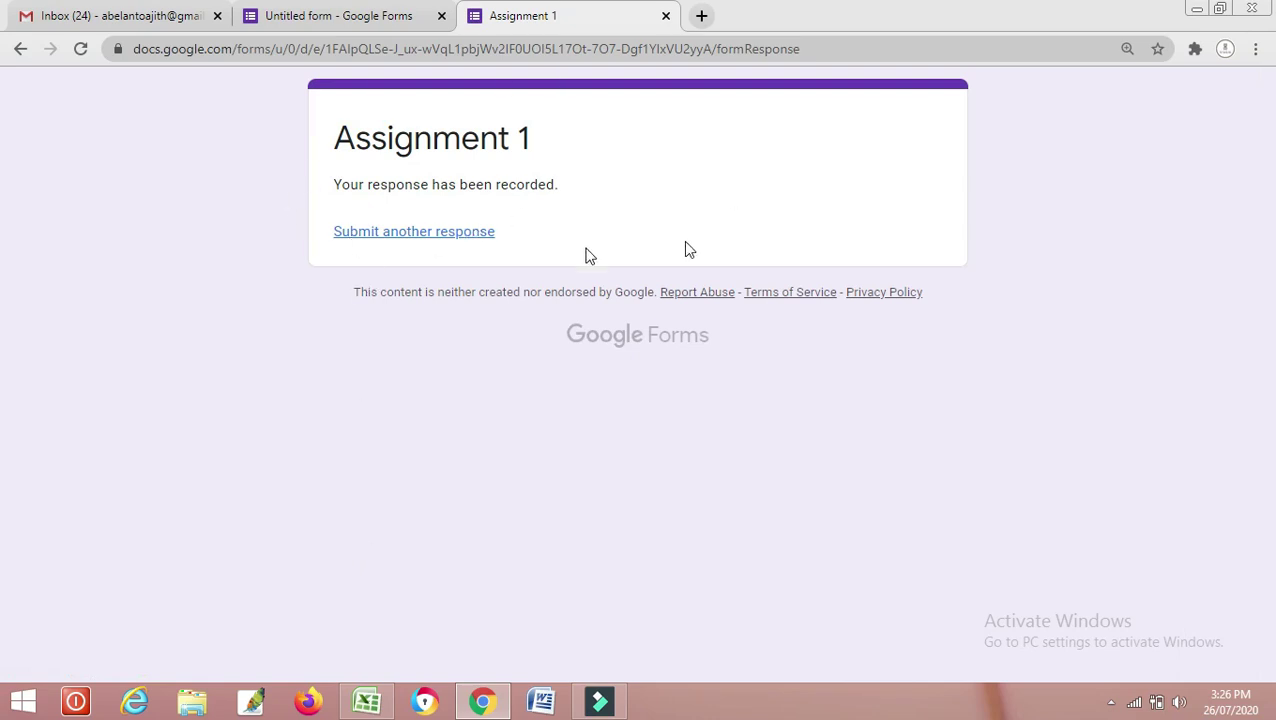
Start another response and choose the second student in the Name & Roll No list
click(408, 240)
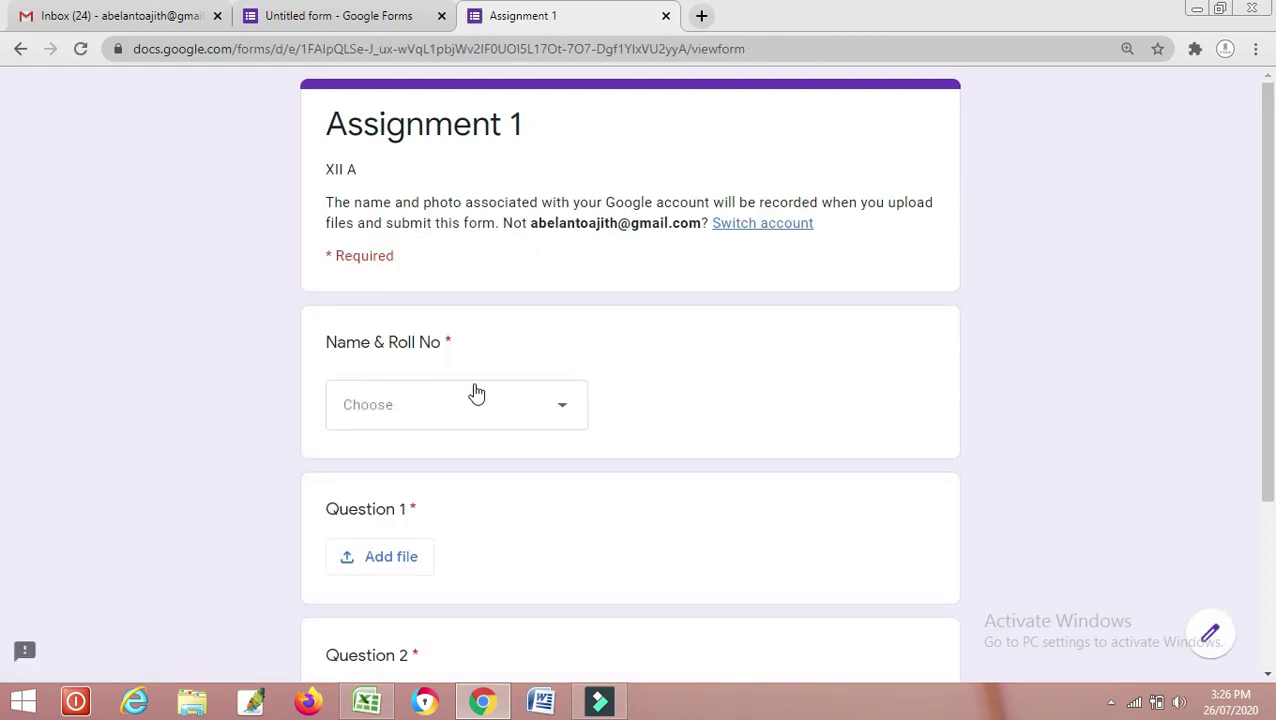
click(463, 413)
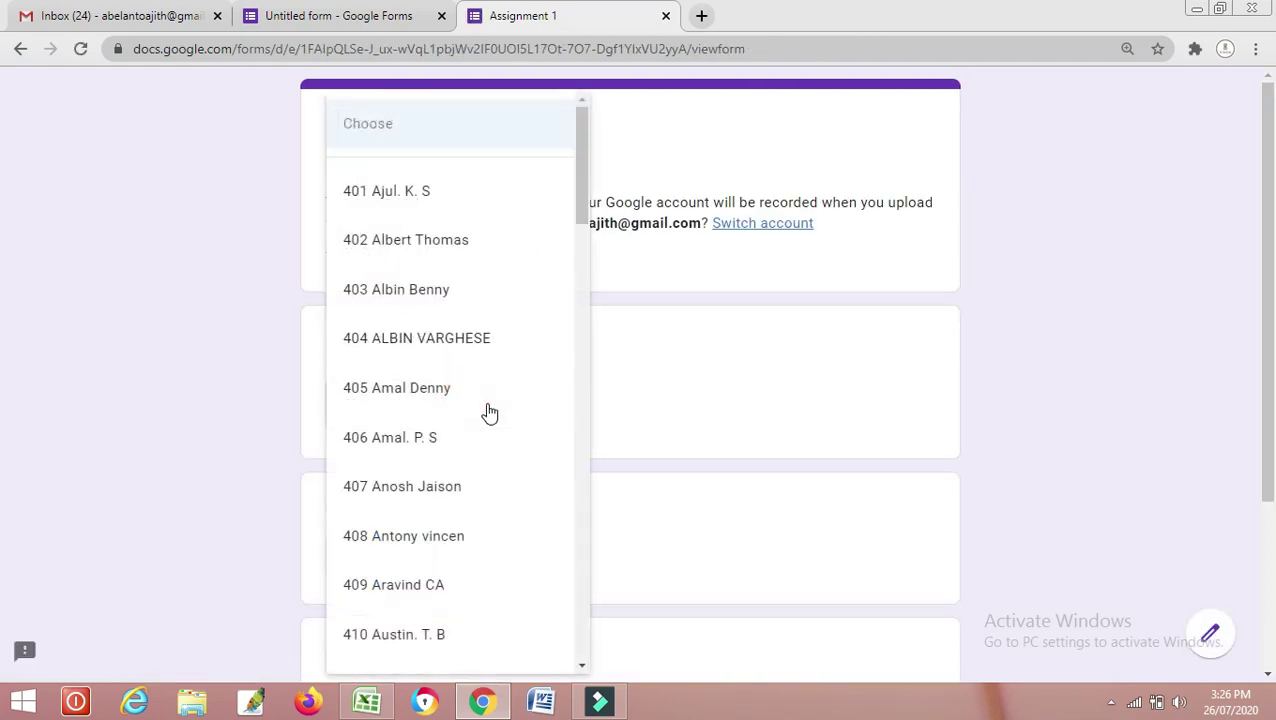
click(408, 242)
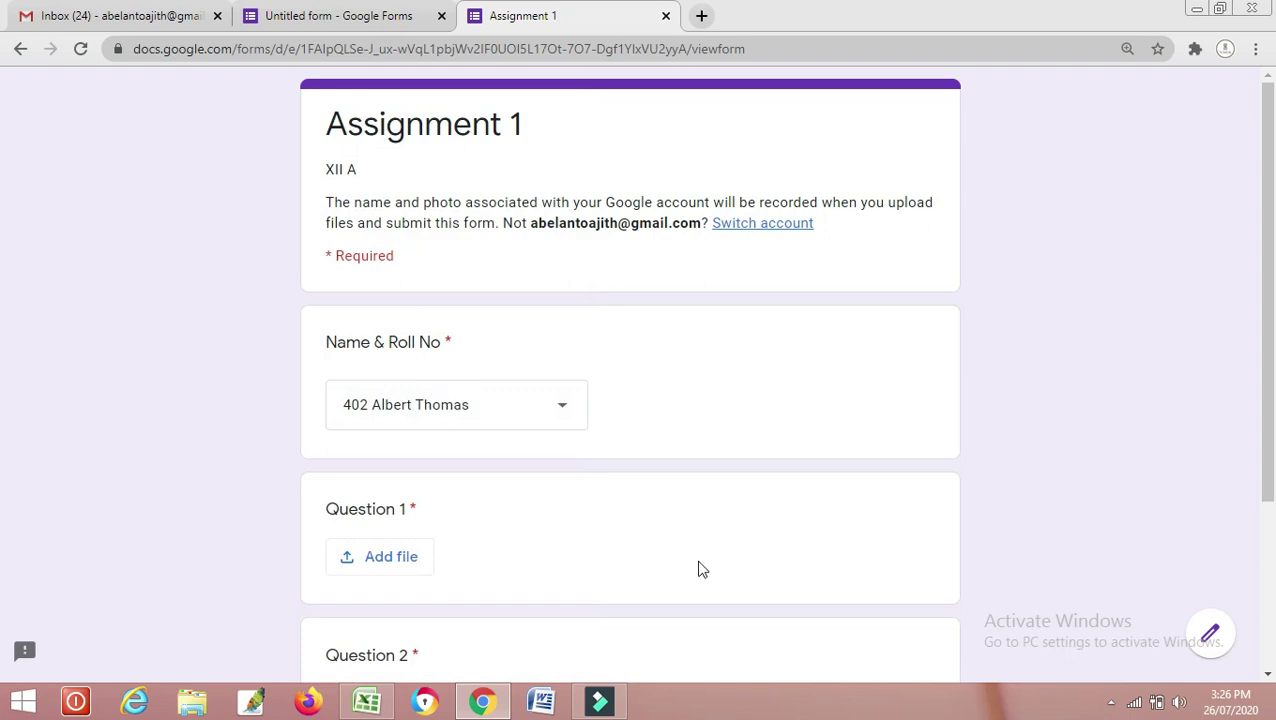
Upload the desktop image mark as the answer to Question 1
scroll(701, 569, down, 2)
click(386, 371)
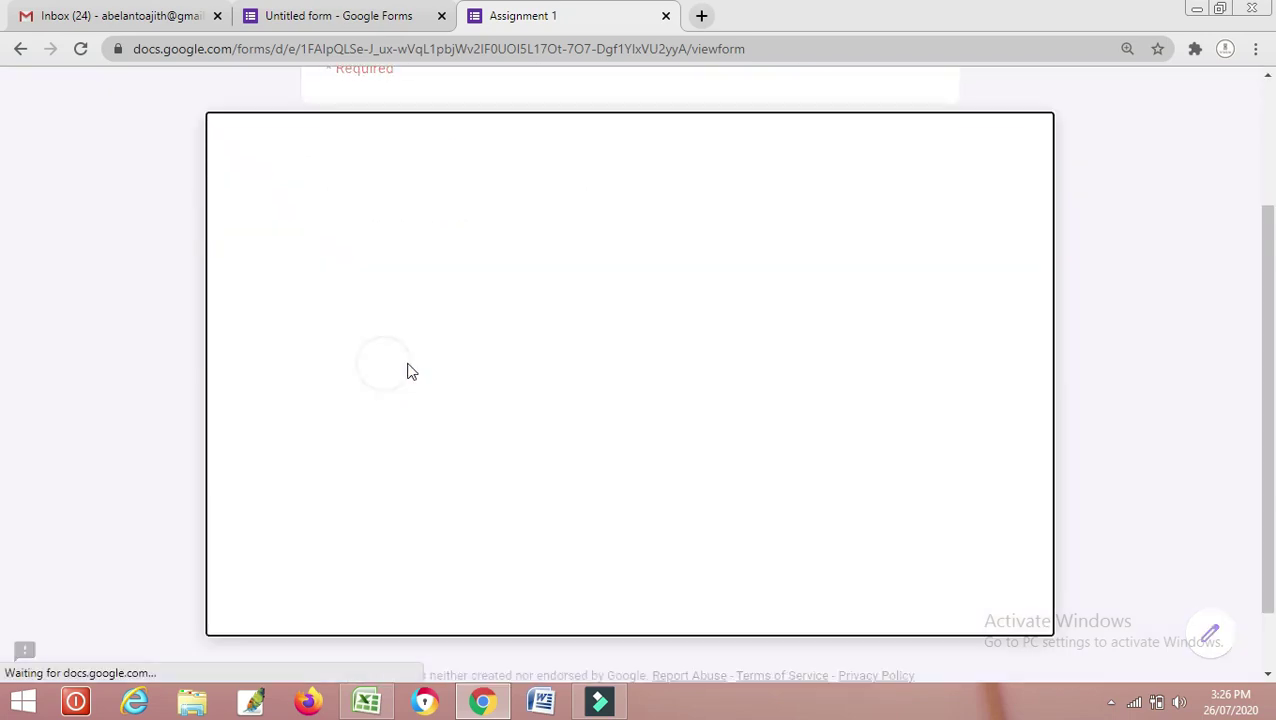
click(644, 399)
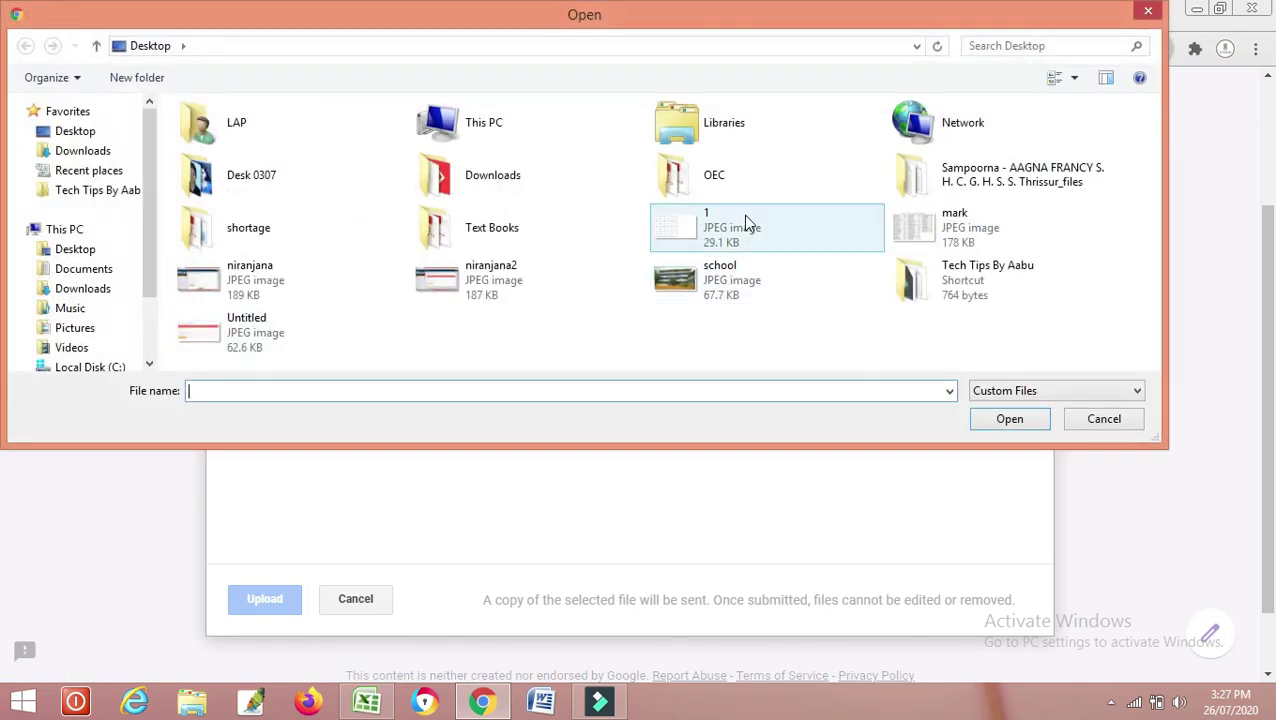
click(990, 228)
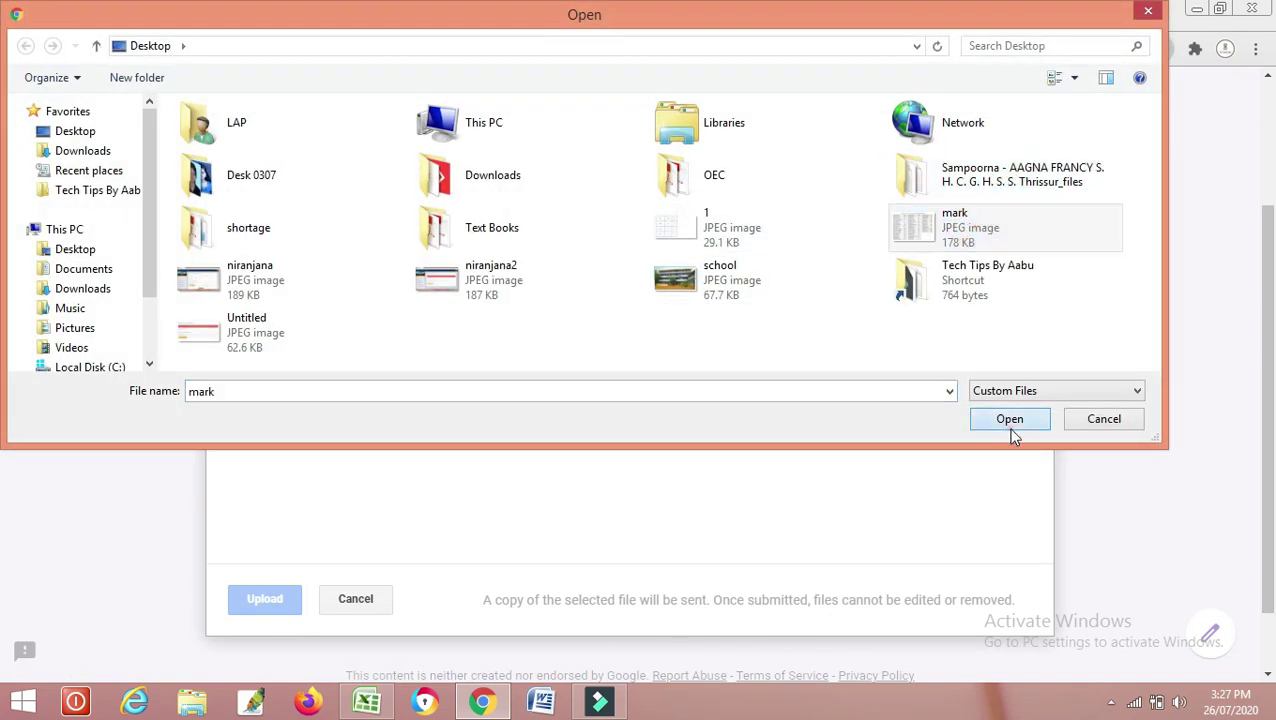
click(1008, 420)
click(270, 598)
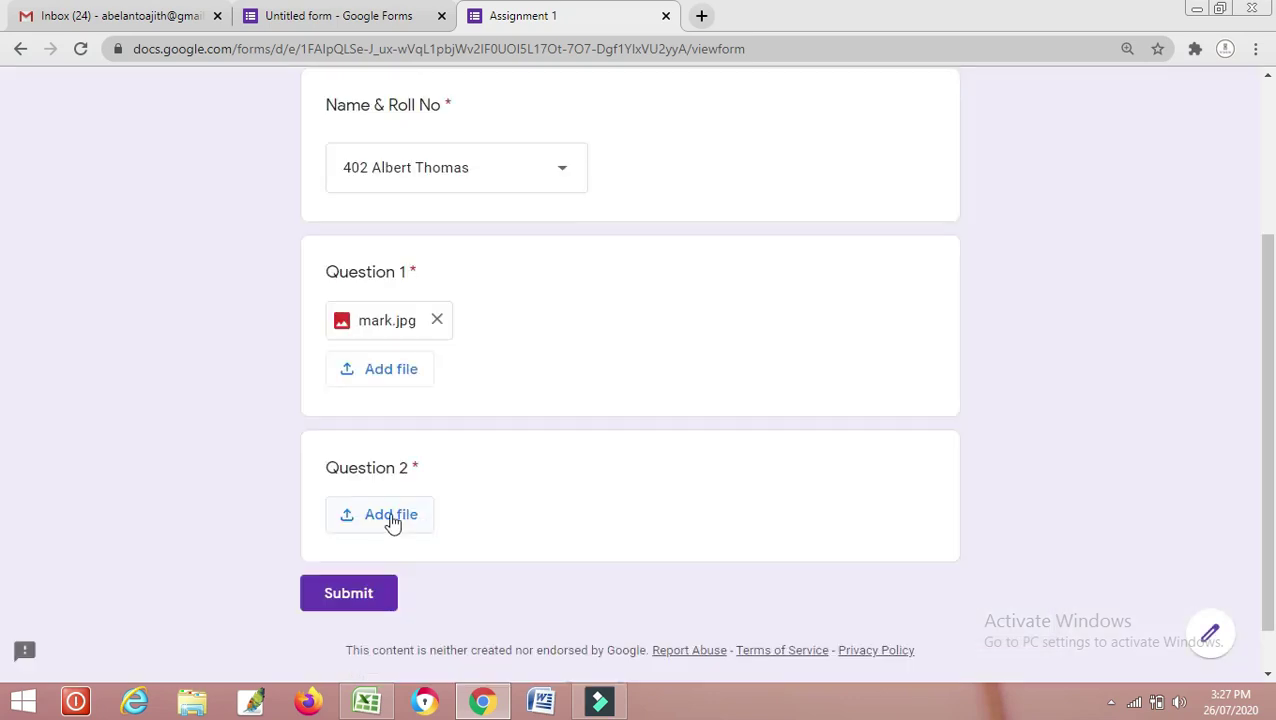
Upload the desktop image Untitled to Question 2 and submit this second response
click(372, 516)
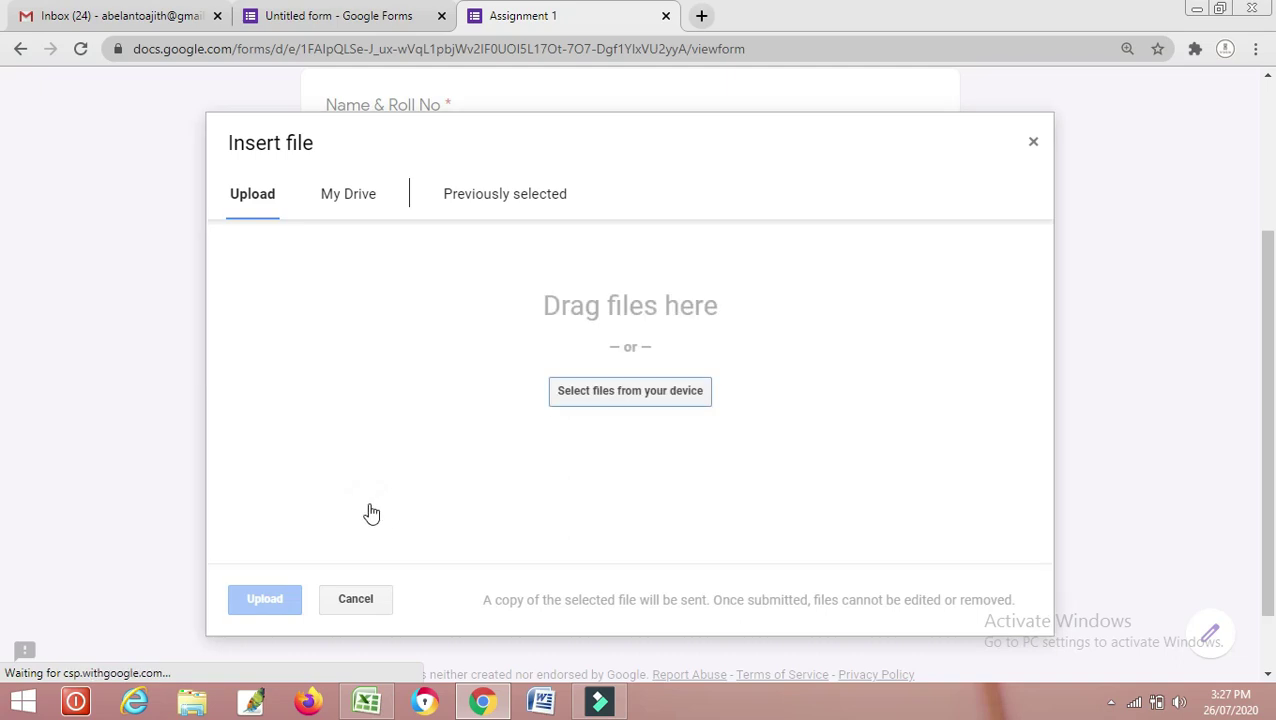
click(590, 402)
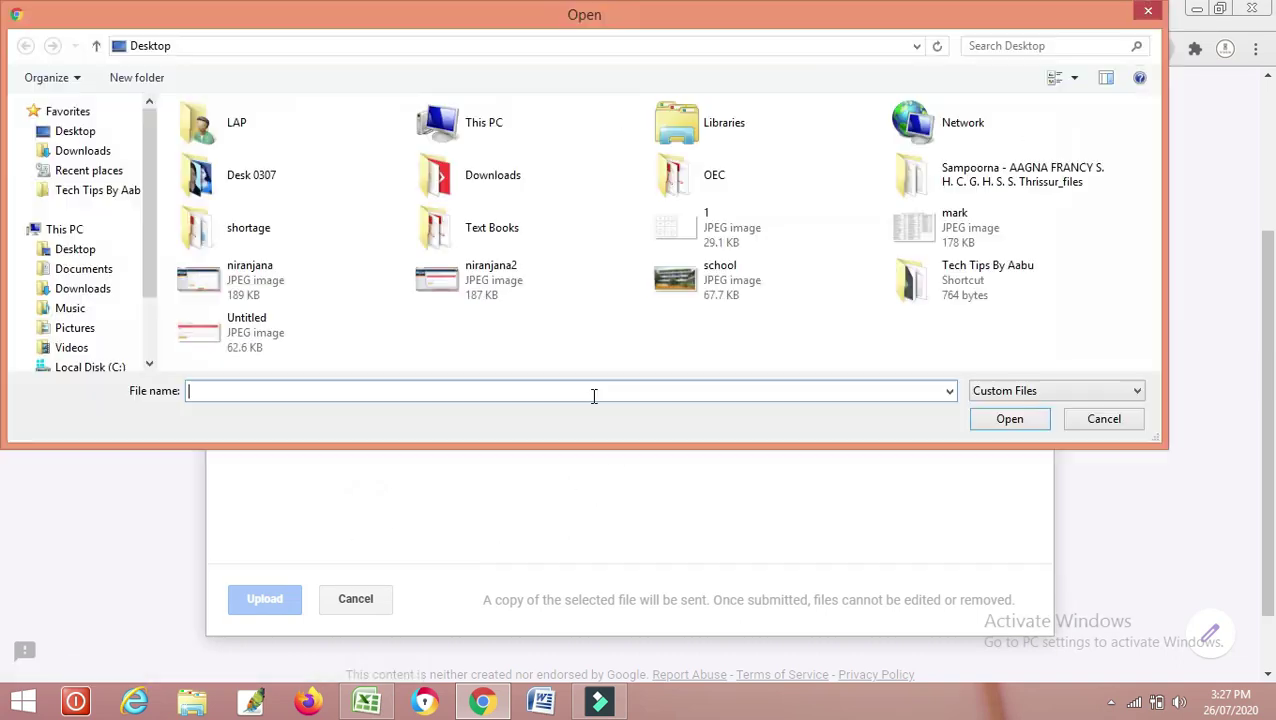
click(262, 338)
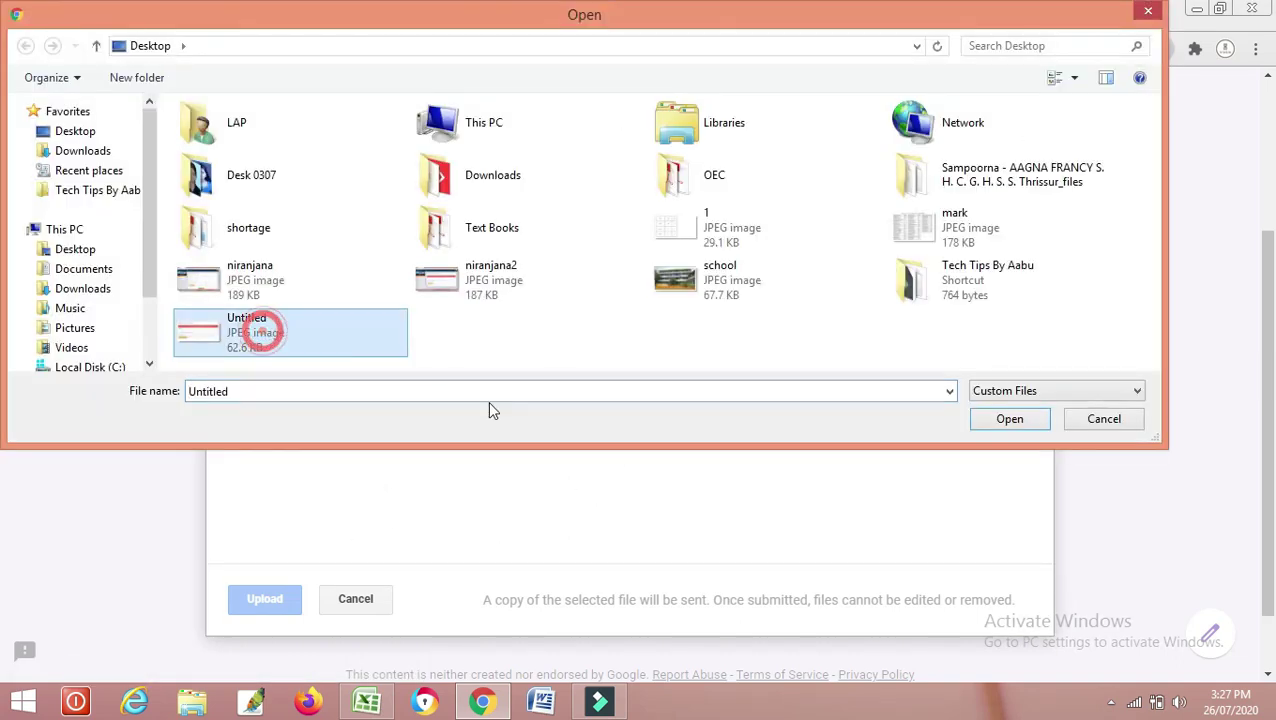
click(1008, 418)
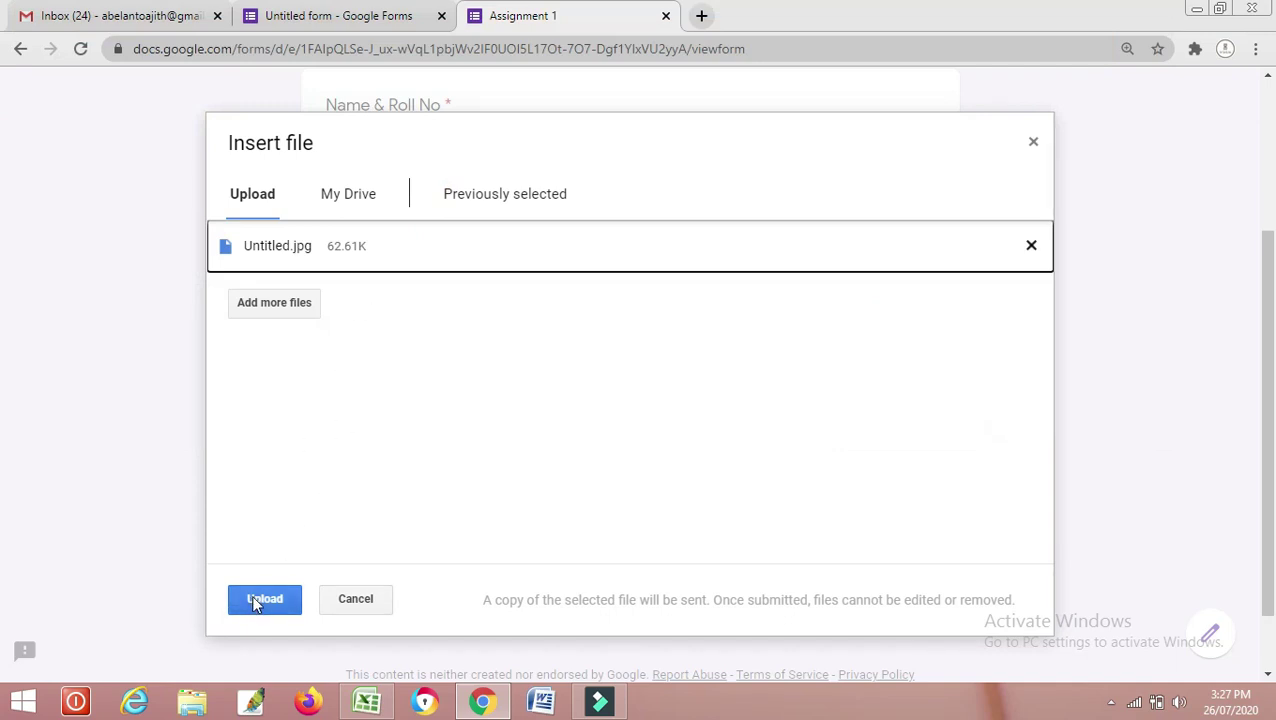
click(256, 600)
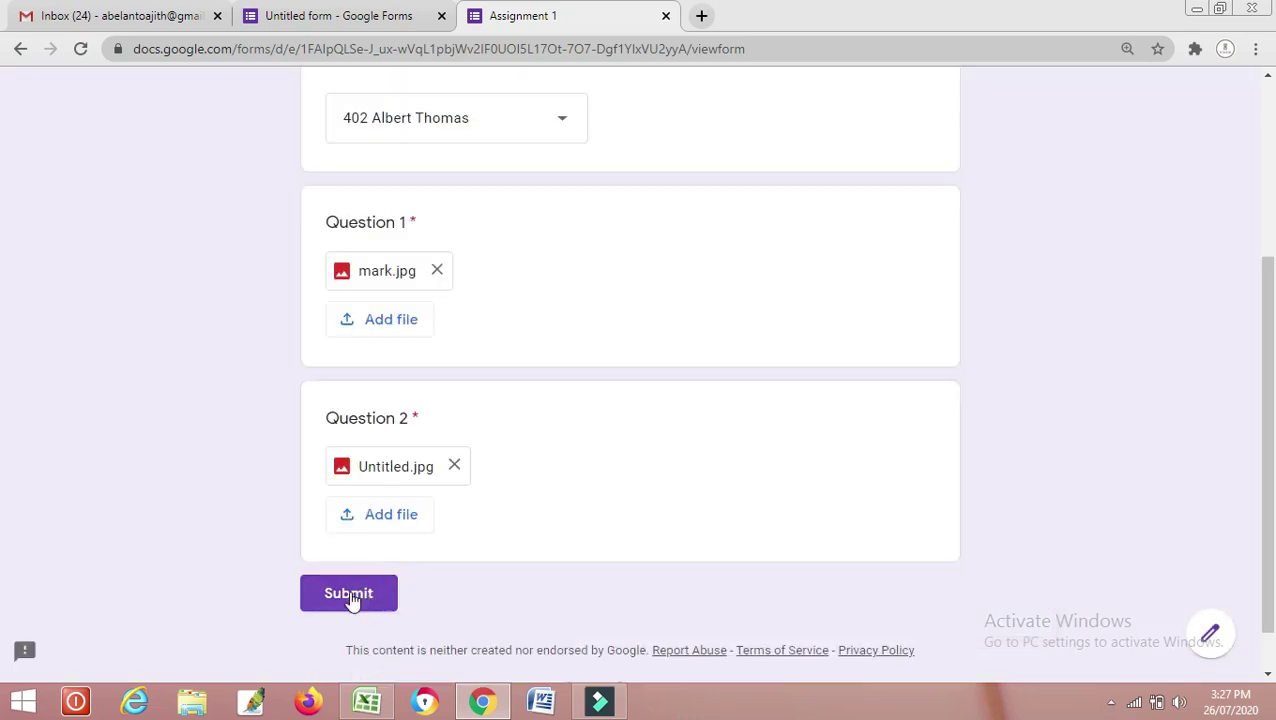
click(348, 596)
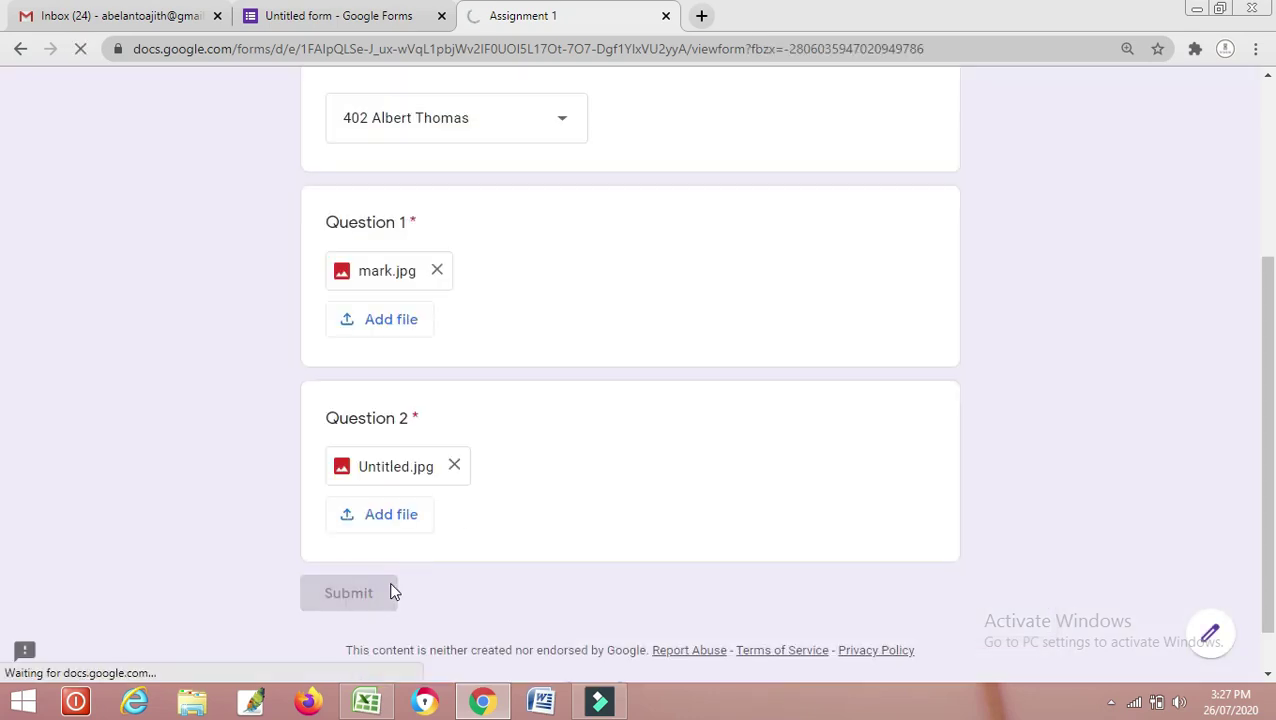
Close the form preview and examine the collected responses as a summary and by question for Name & Roll No
click(665, 15)
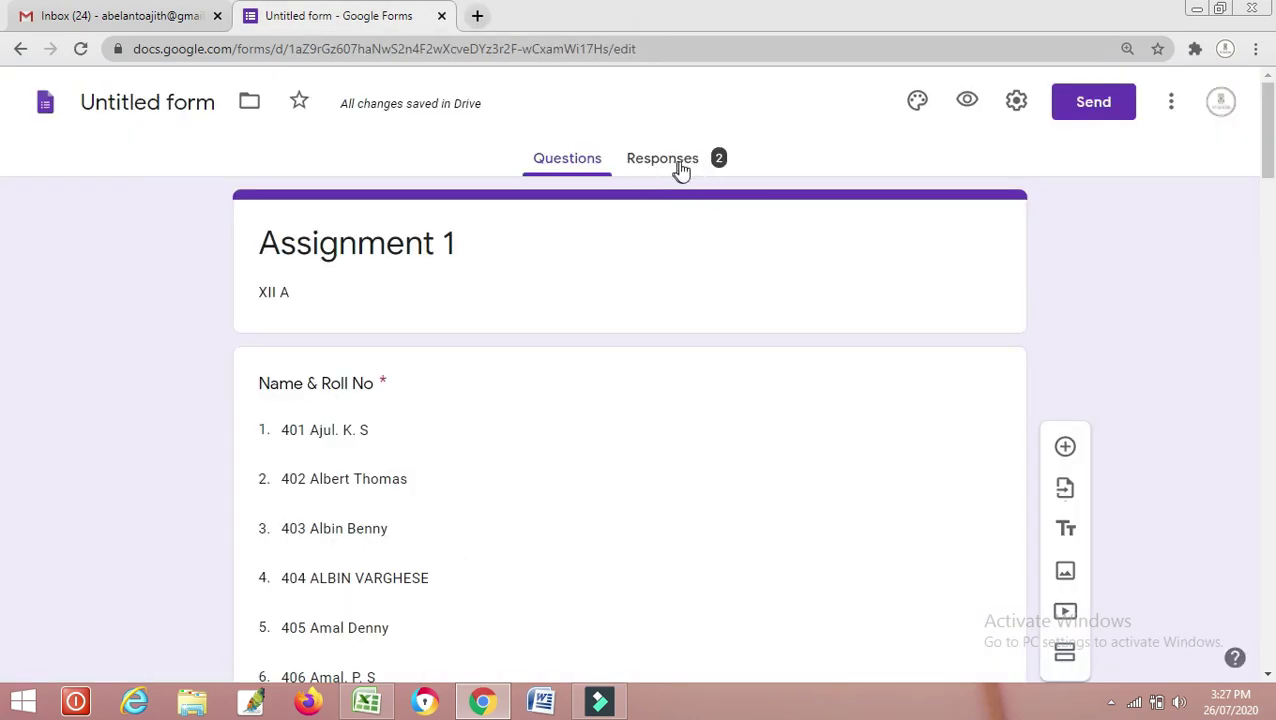
click(668, 164)
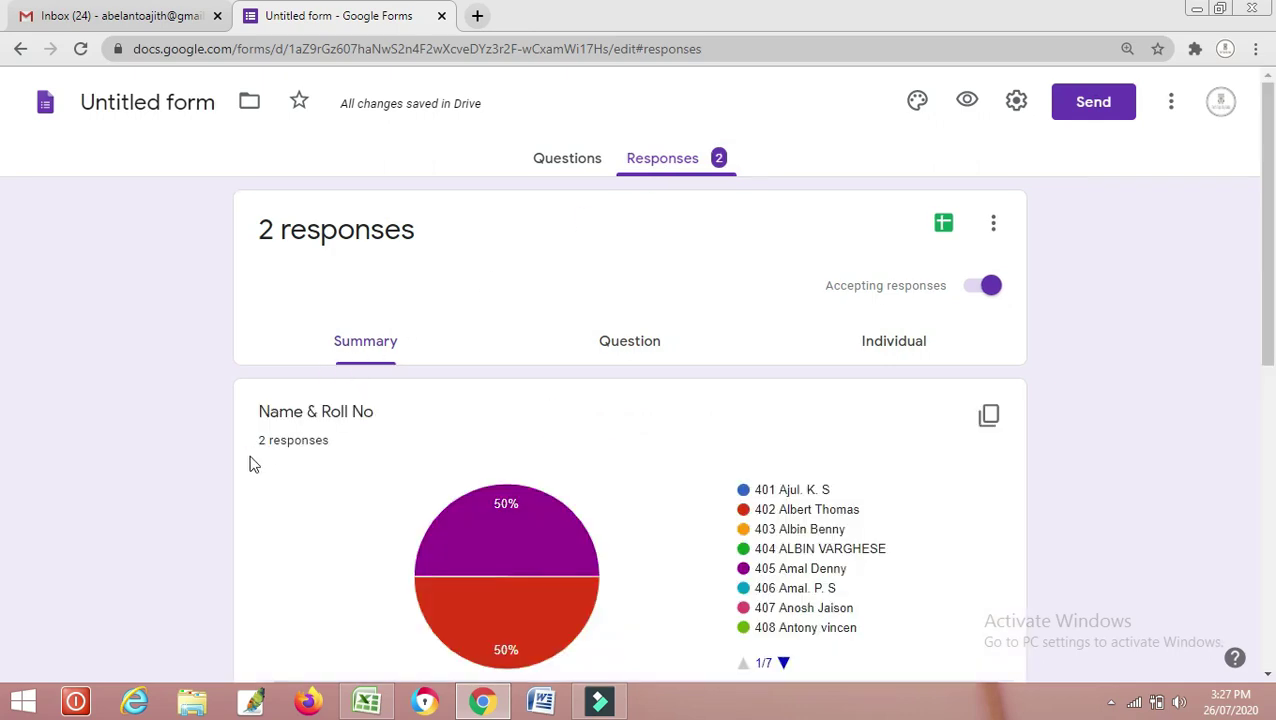
scroll(330, 455, down, 5)
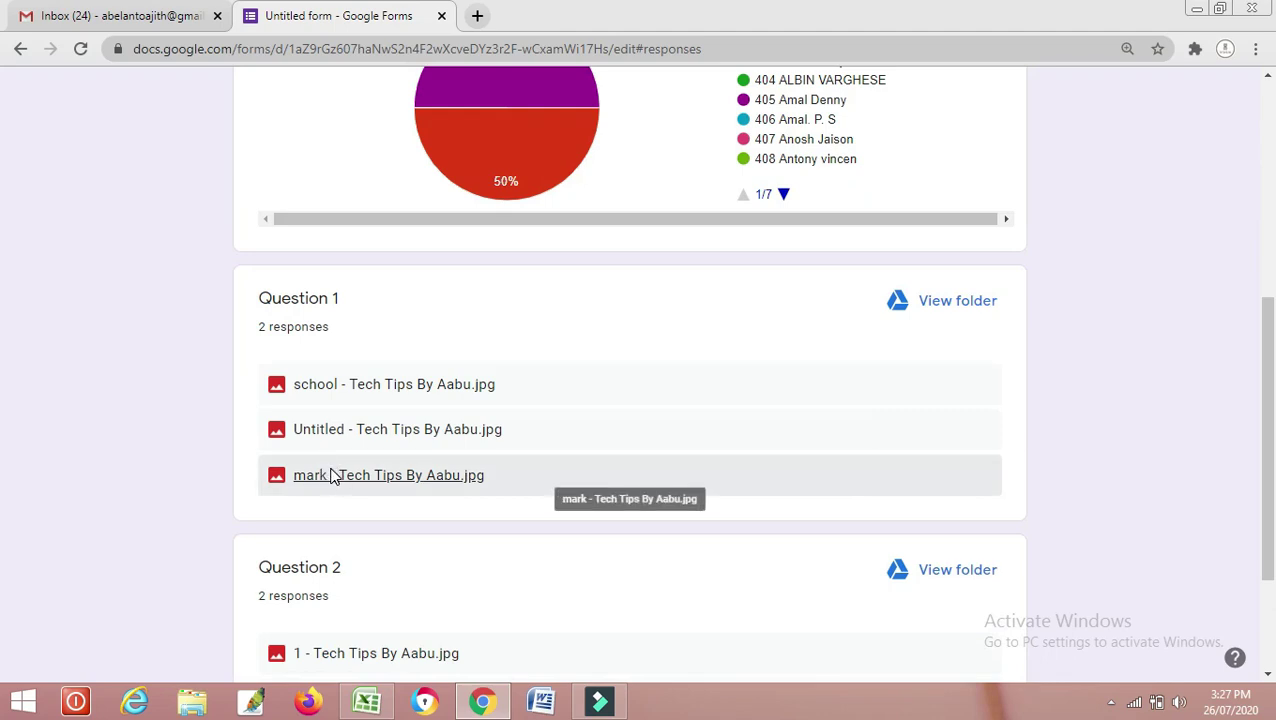
scroll(335, 475, down, 2)
scroll(345, 470, up, 7)
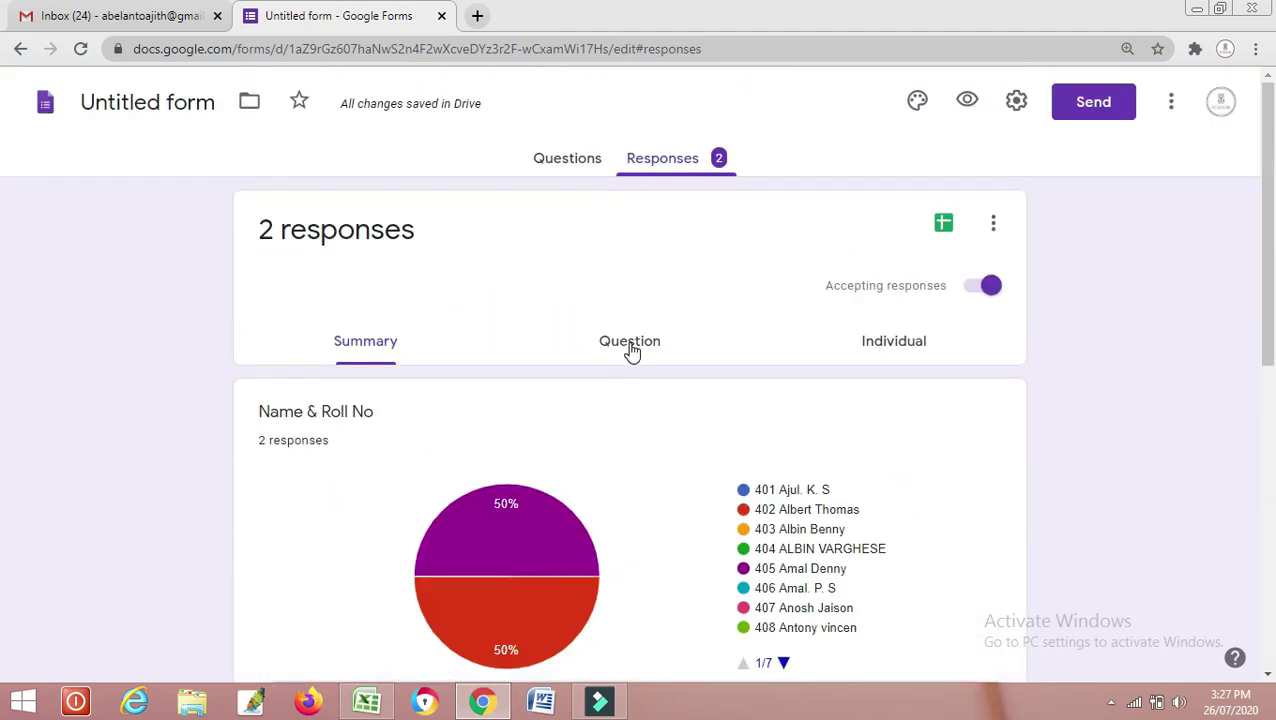
click(630, 343)
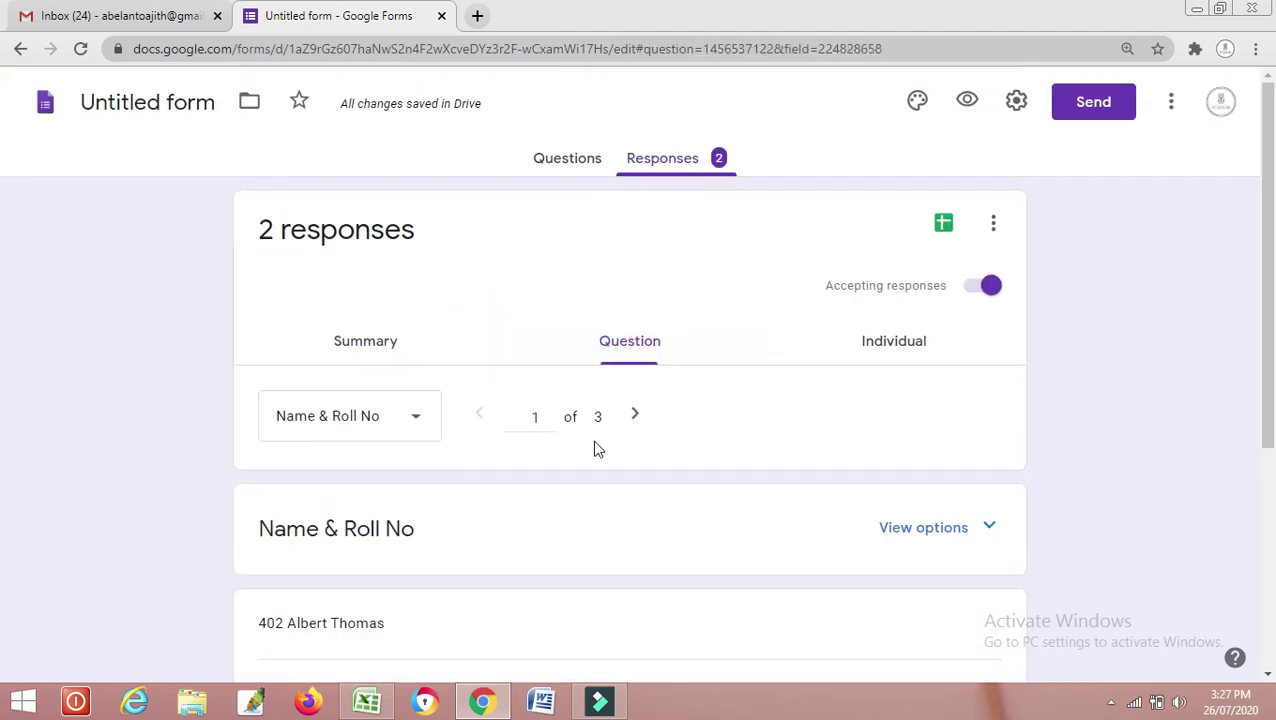
scroll(341, 615, down, 2)
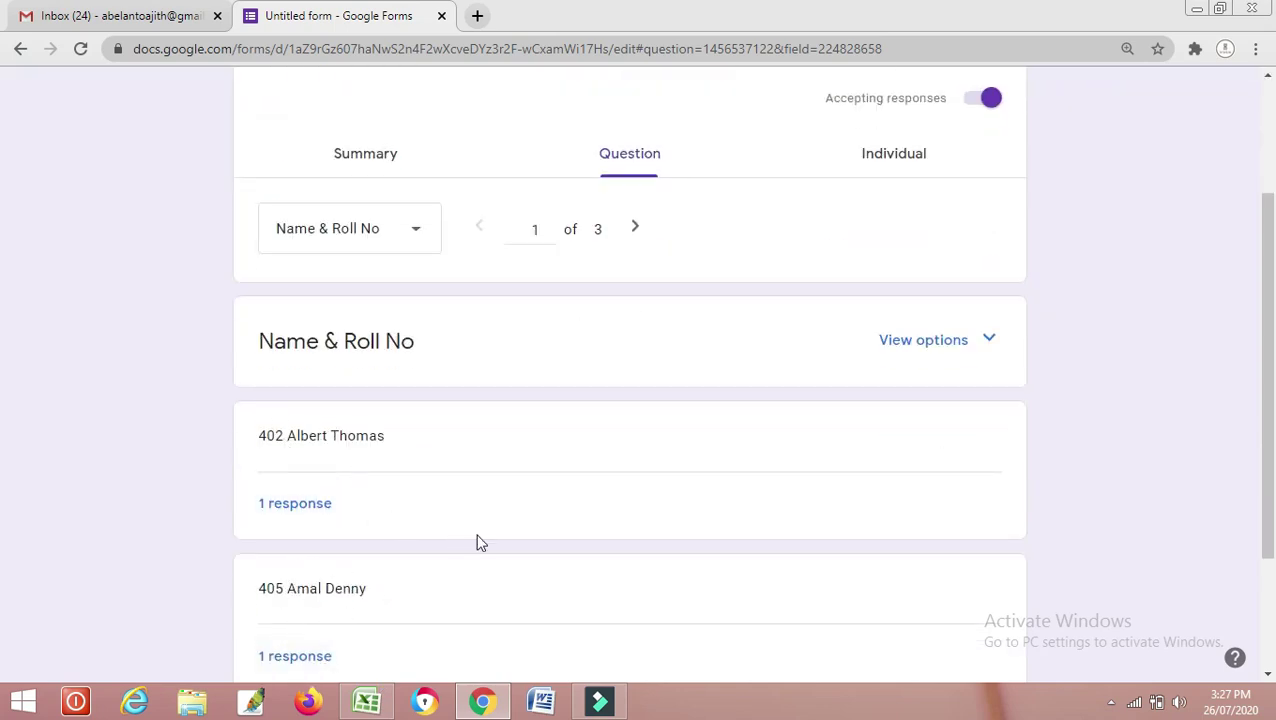
scroll(477, 542, down, 2)
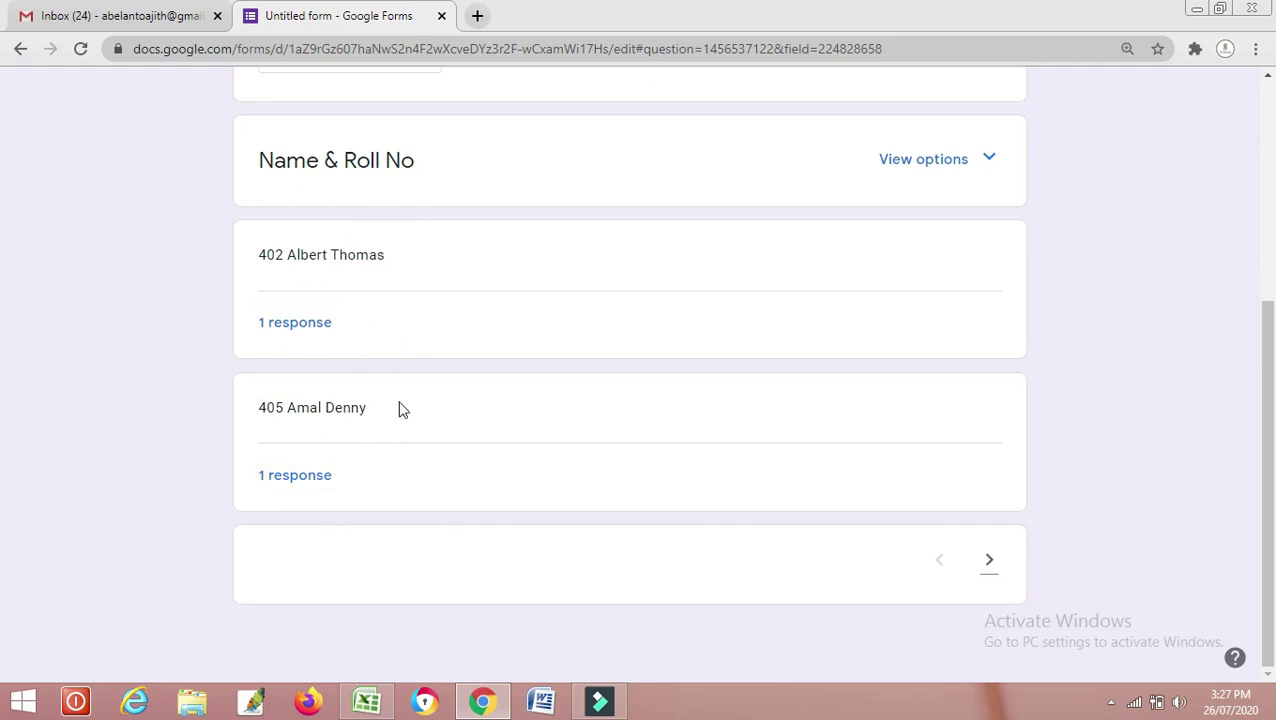
scroll(466, 414, up, 4)
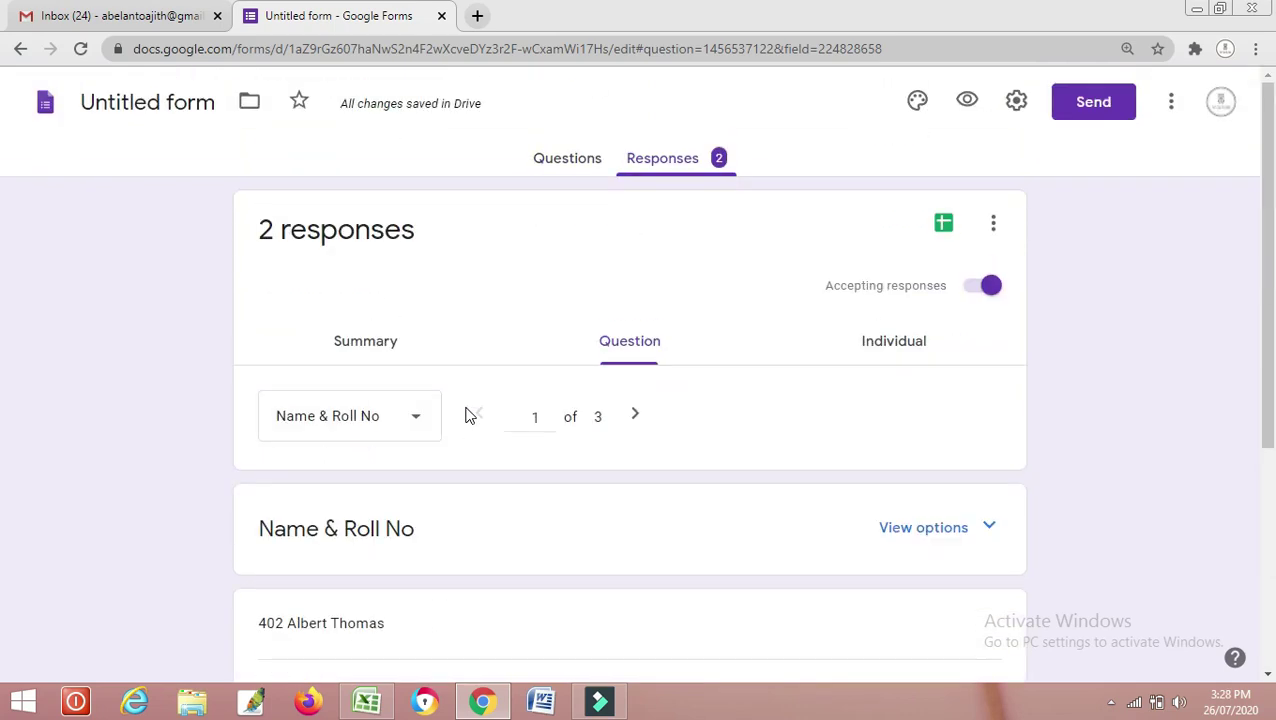
Examine the first individual response and view its Question 1 images, school and Untitled
click(899, 345)
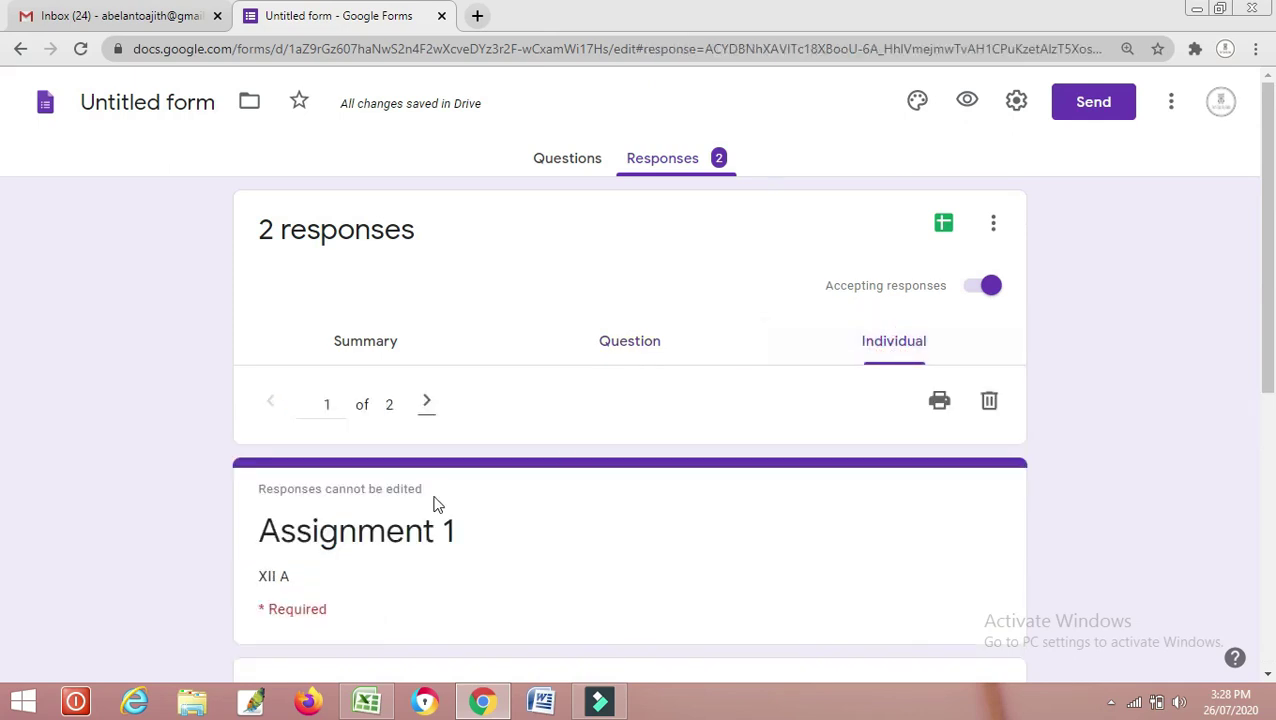
scroll(476, 505, down, 3)
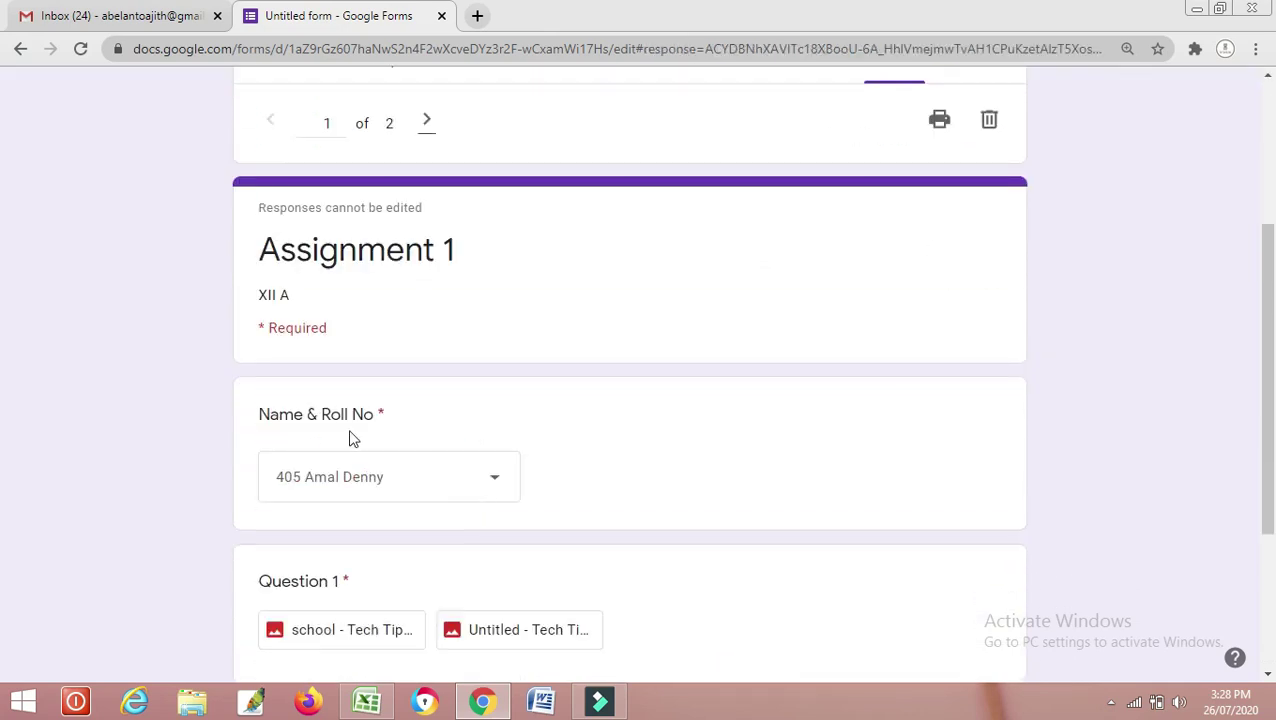
scroll(501, 487, down, 1)
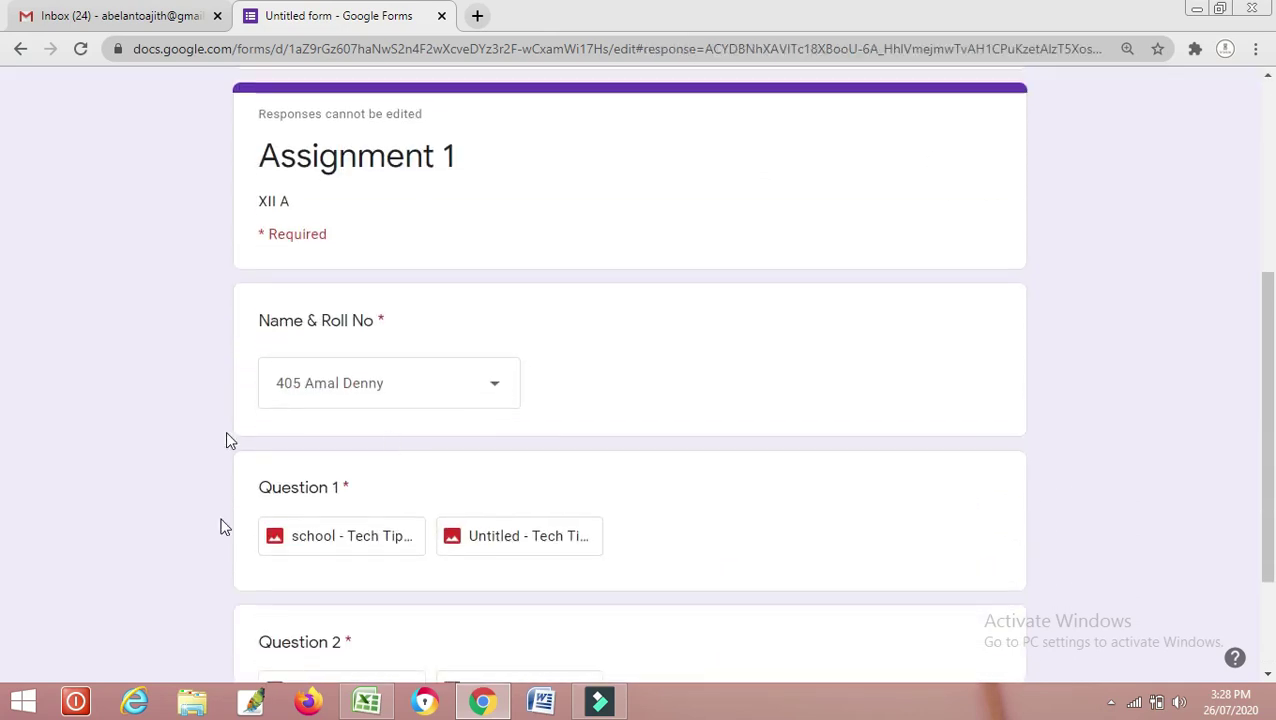
click(340, 540)
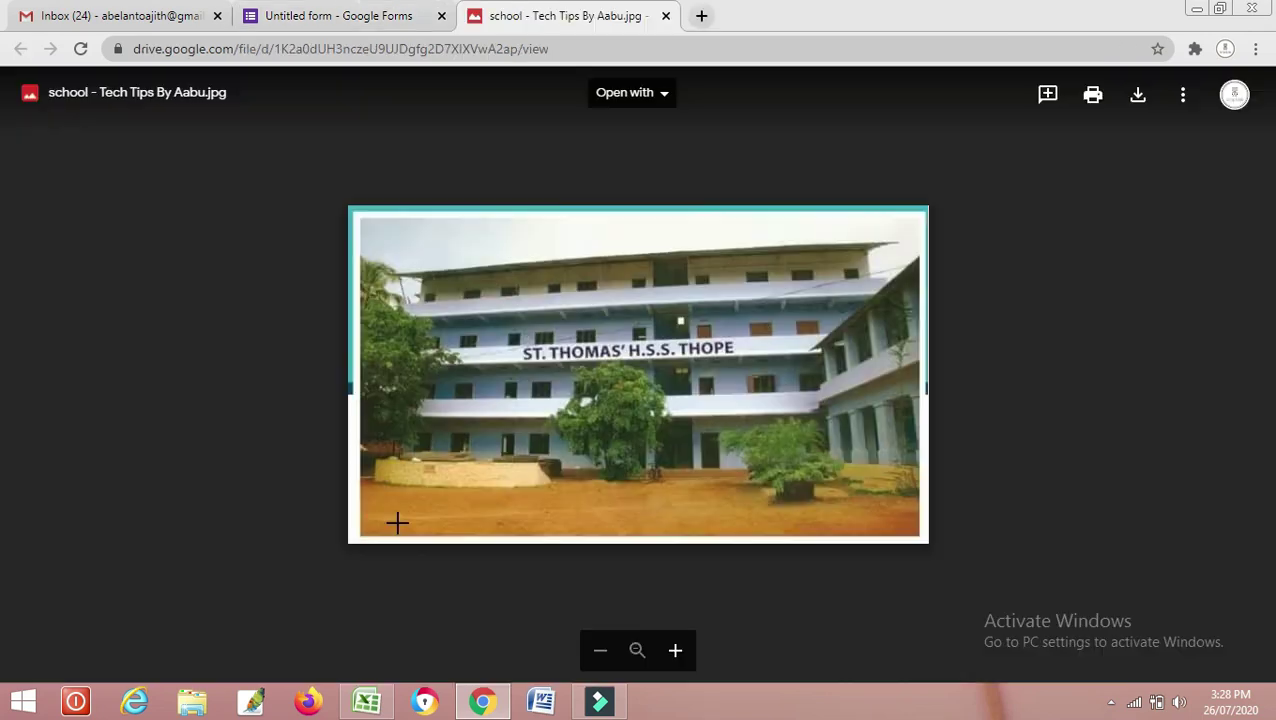
click(666, 16)
click(501, 541)
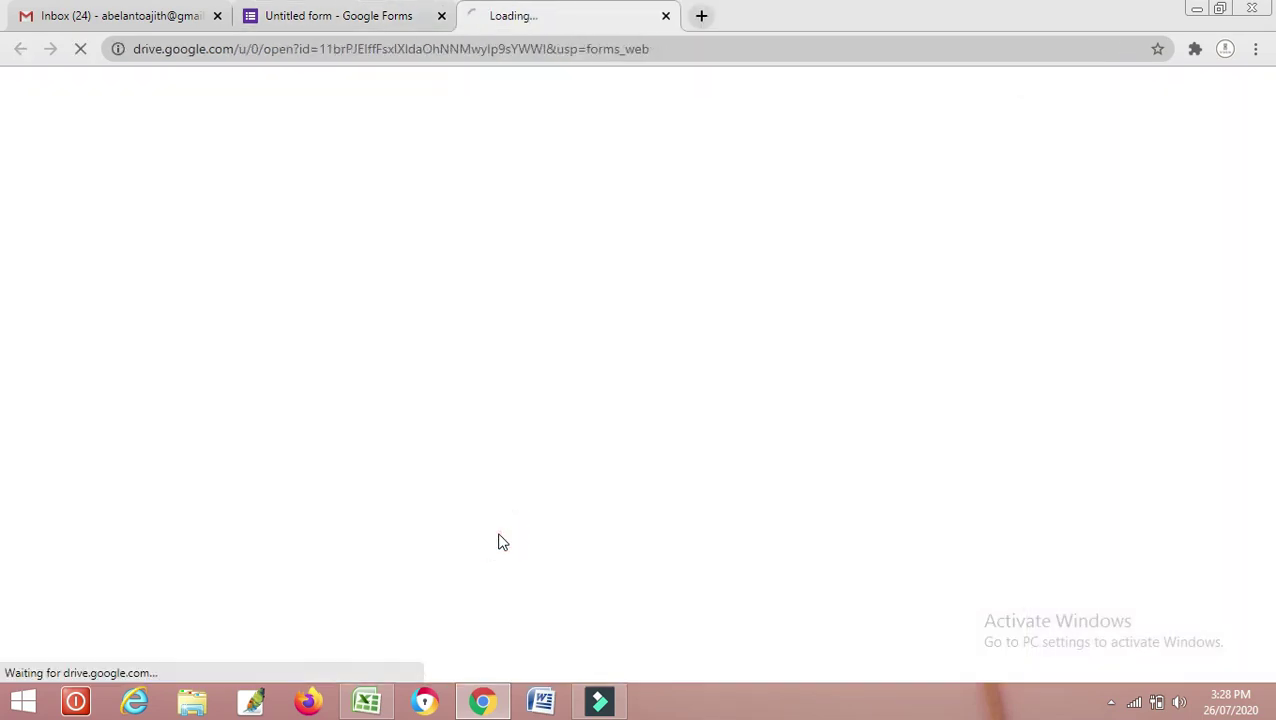
click(666, 16)
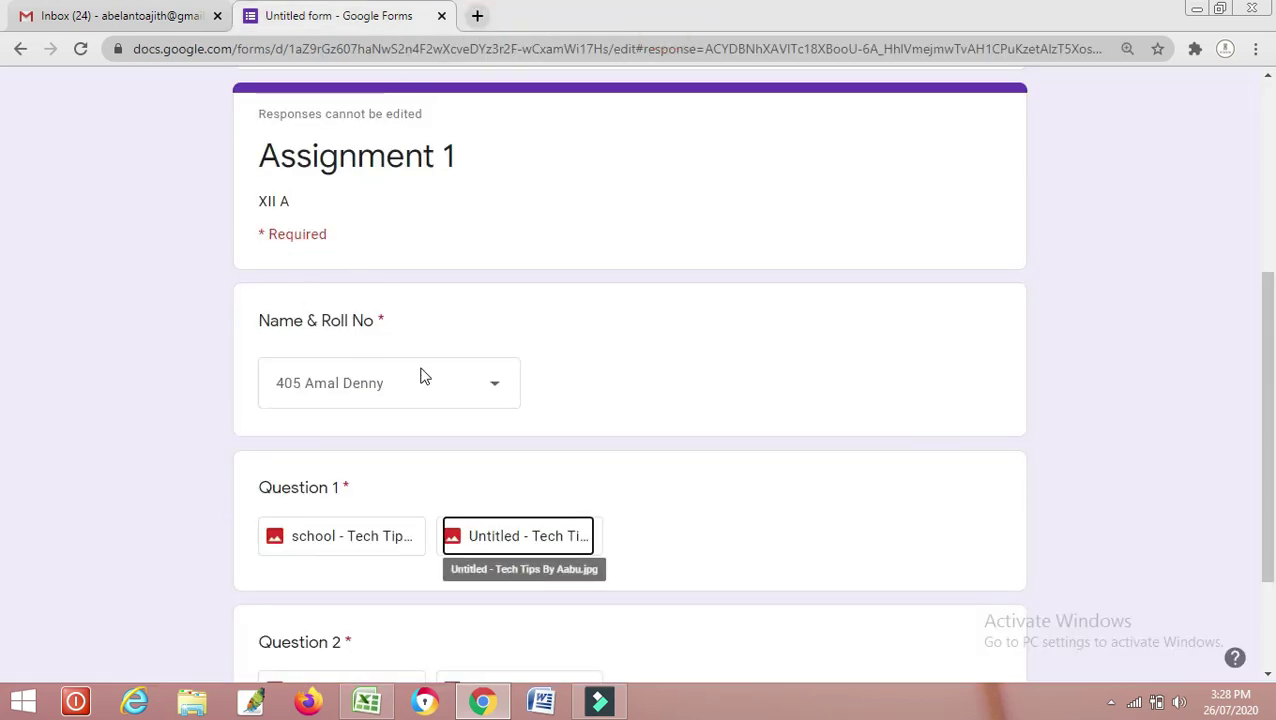
scroll(416, 450, down, 2)
scroll(422, 300, up, 3)
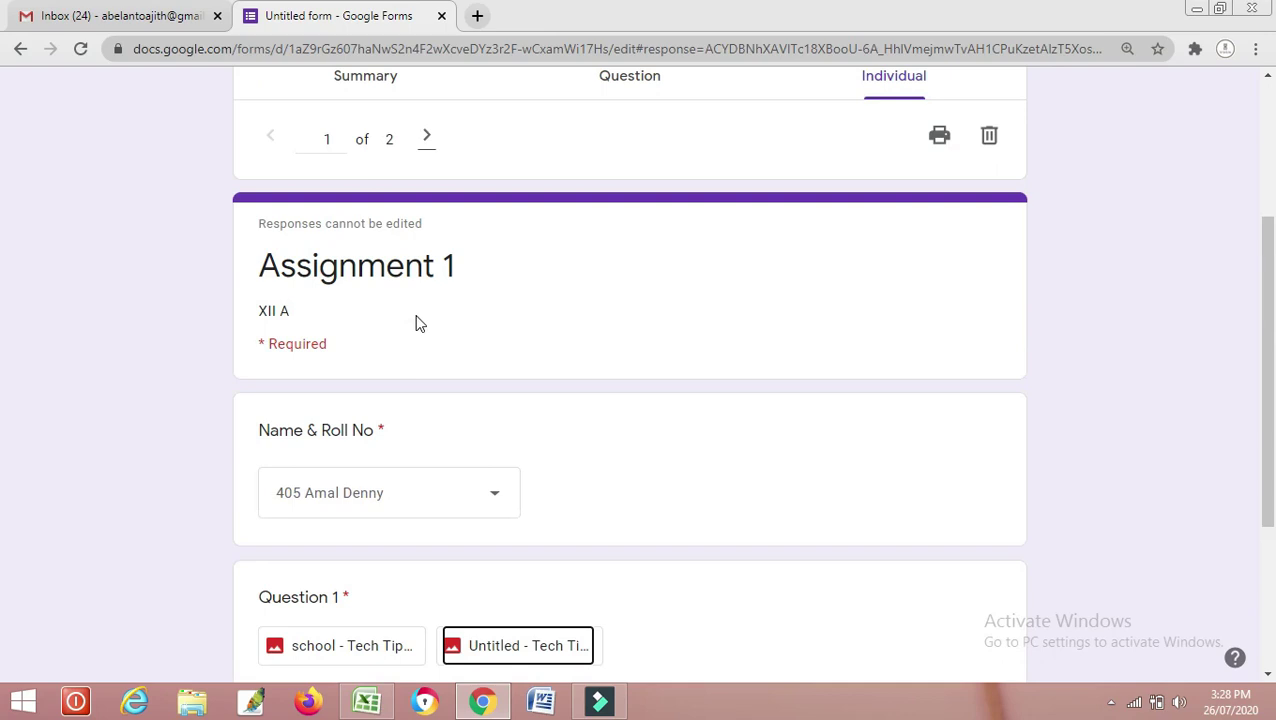
Examine the second individual response, including its uploaded Question 1 image mark
click(426, 145)
scroll(452, 335, down, 2)
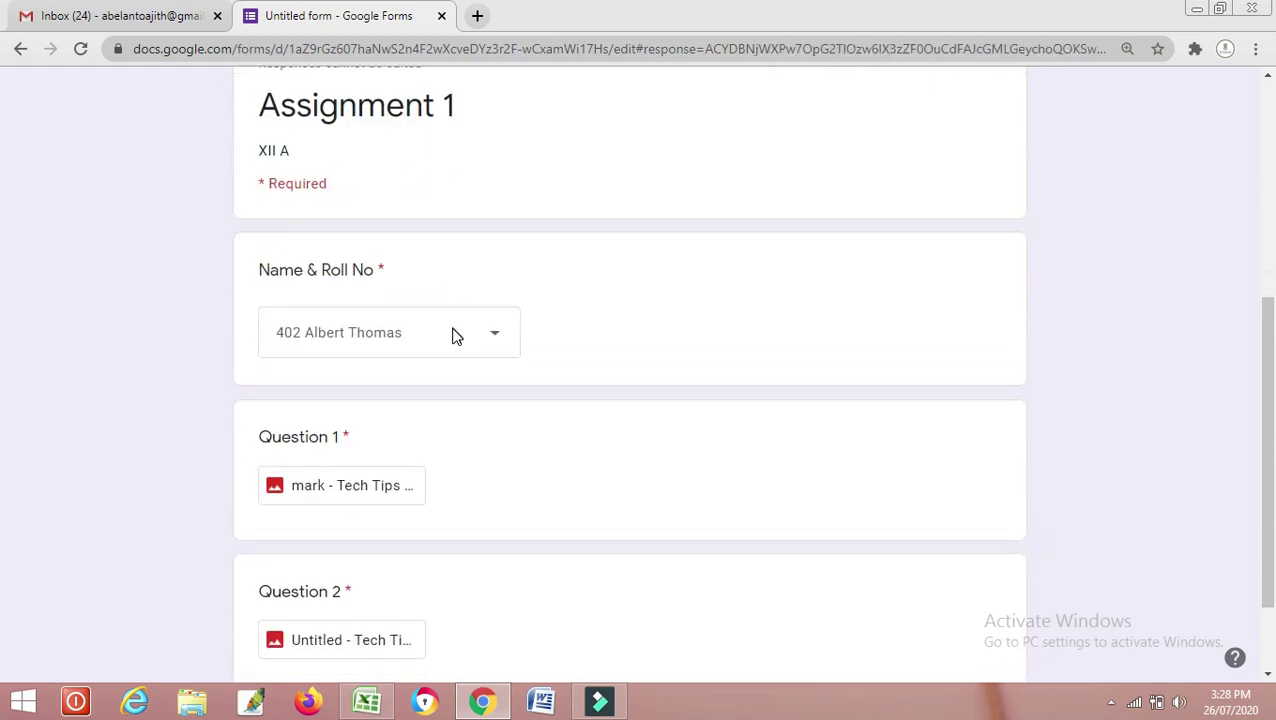
scroll(452, 335, down, 1)
click(358, 372)
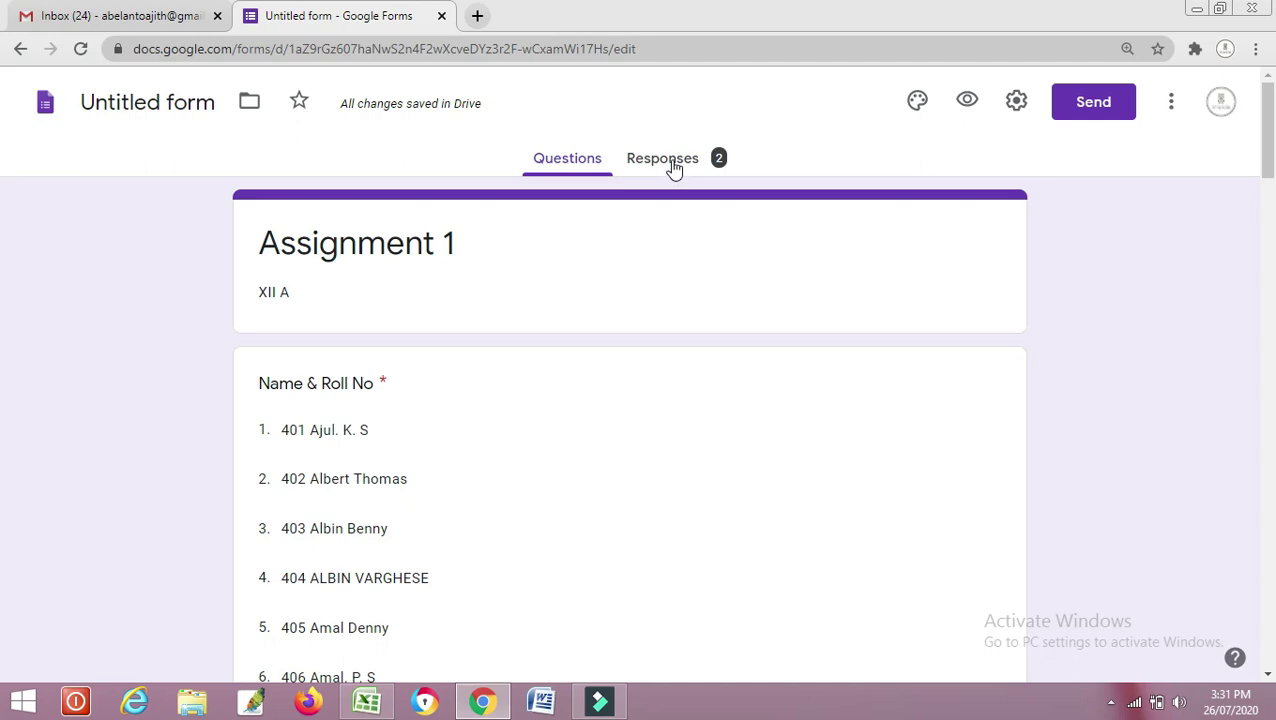
click(670, 160)
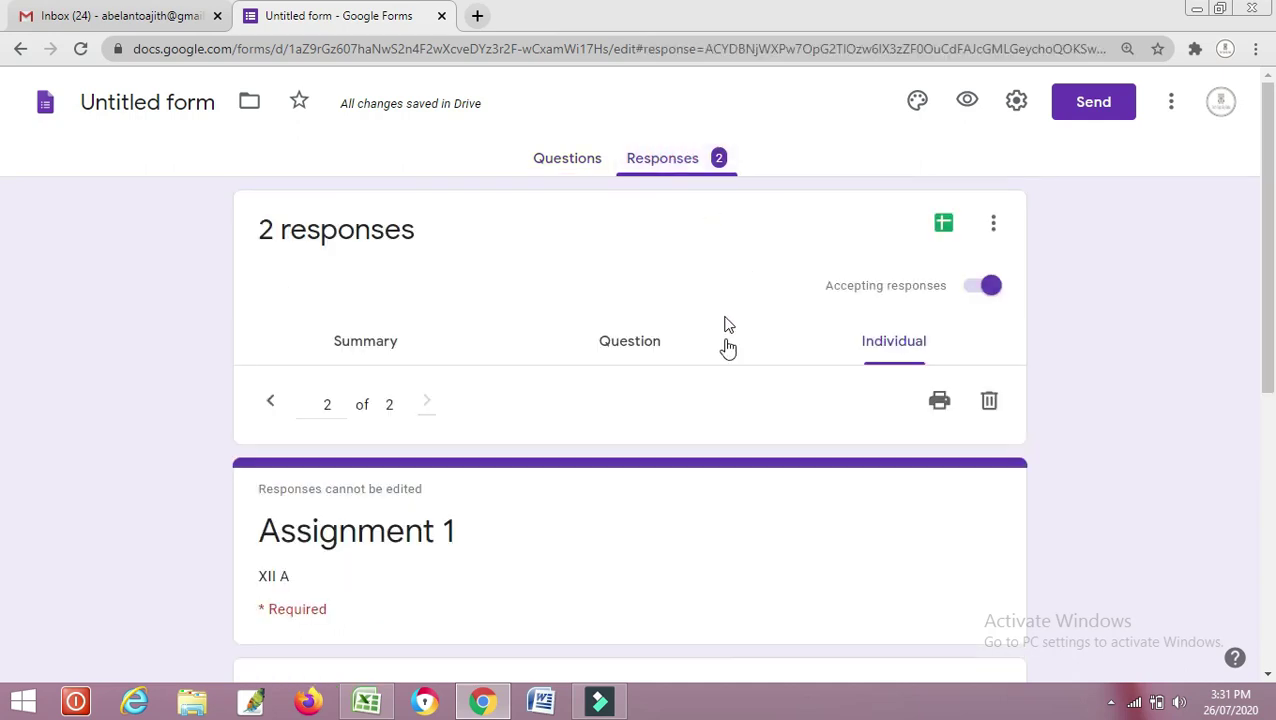
scroll(728, 345, down, 5)
scroll(605, 430, up, 5)
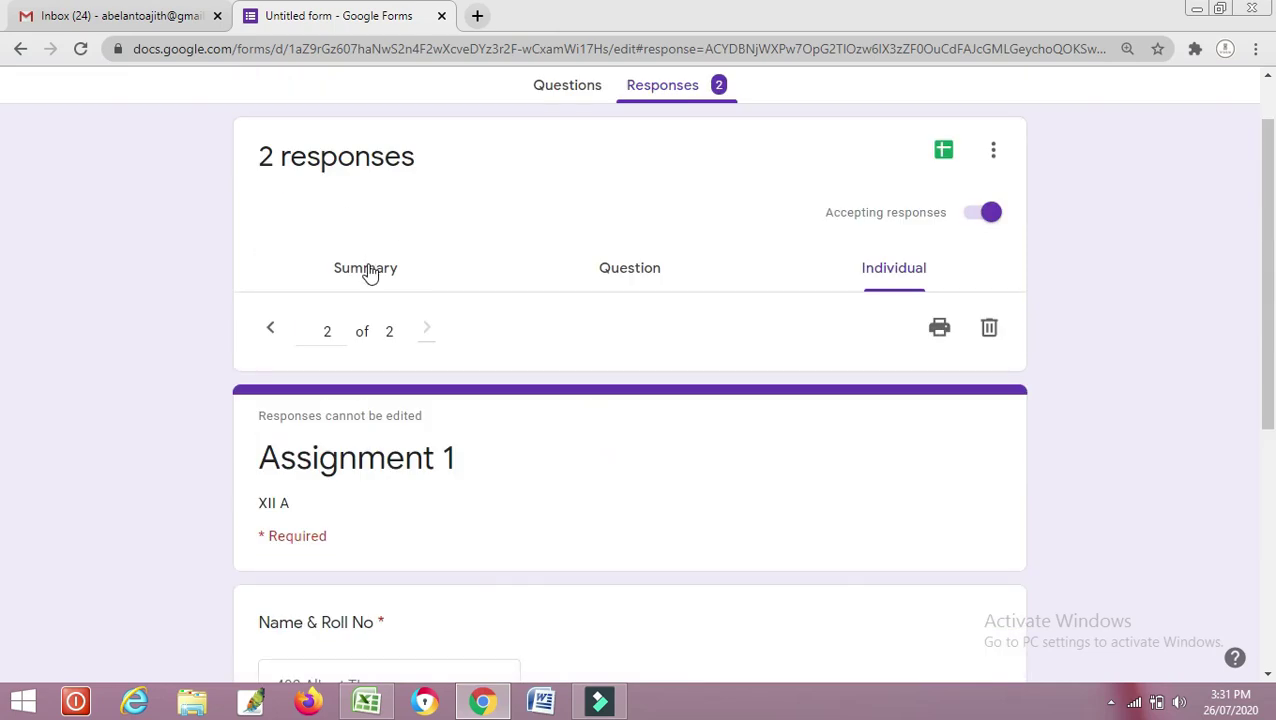
Review the response summary for Name & Roll No and the files uploaded to Question 1 and Question 2
click(367, 270)
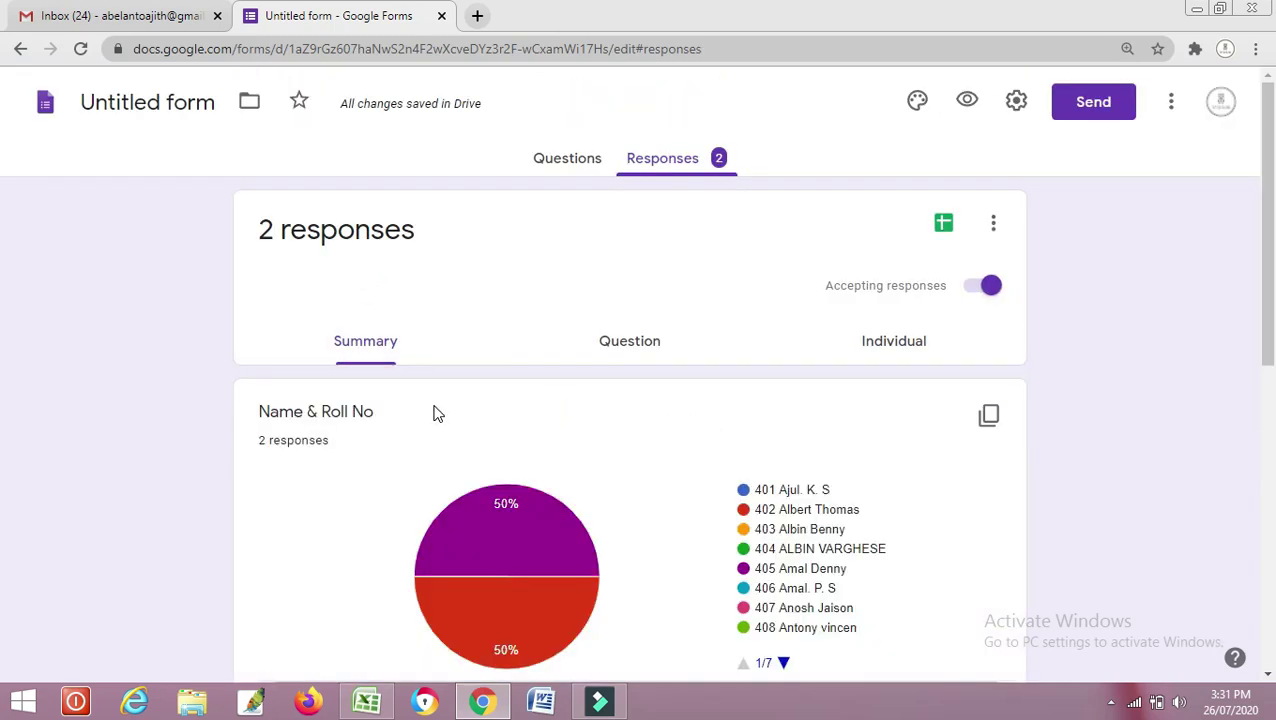
scroll(437, 440, down, 3)
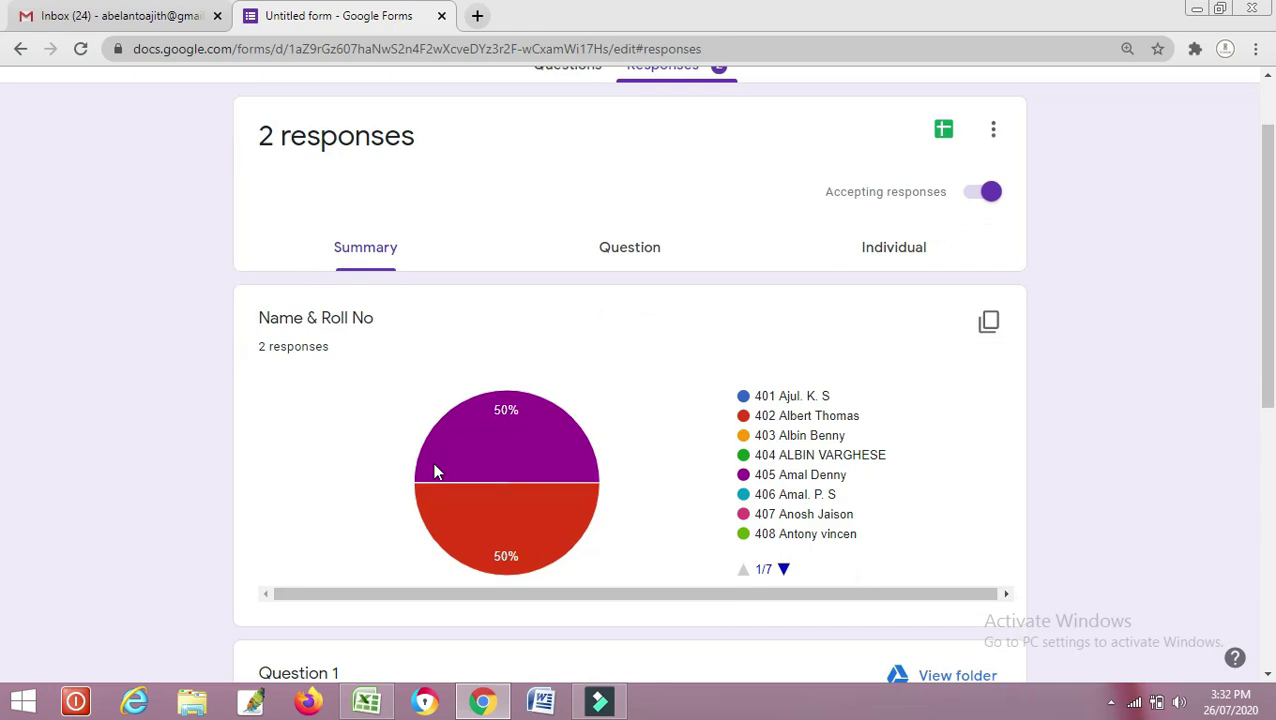
scroll(381, 510, down, 4)
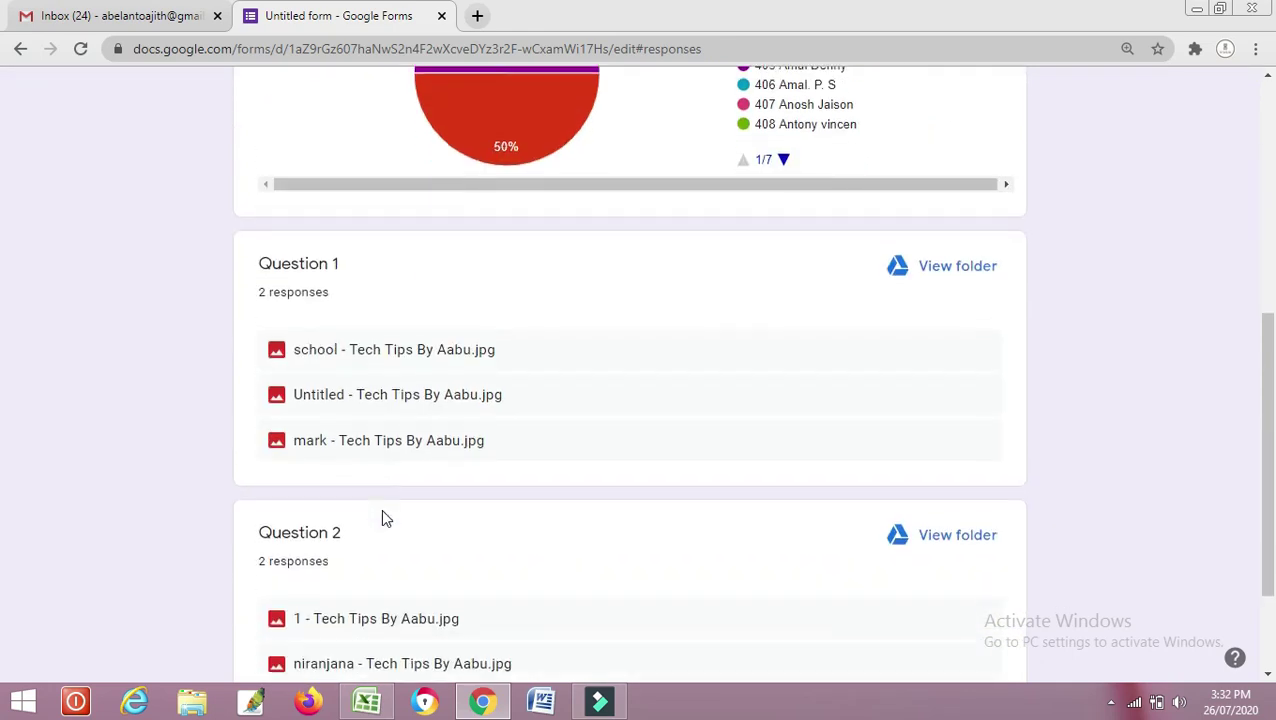
scroll(386, 518, up, 4)
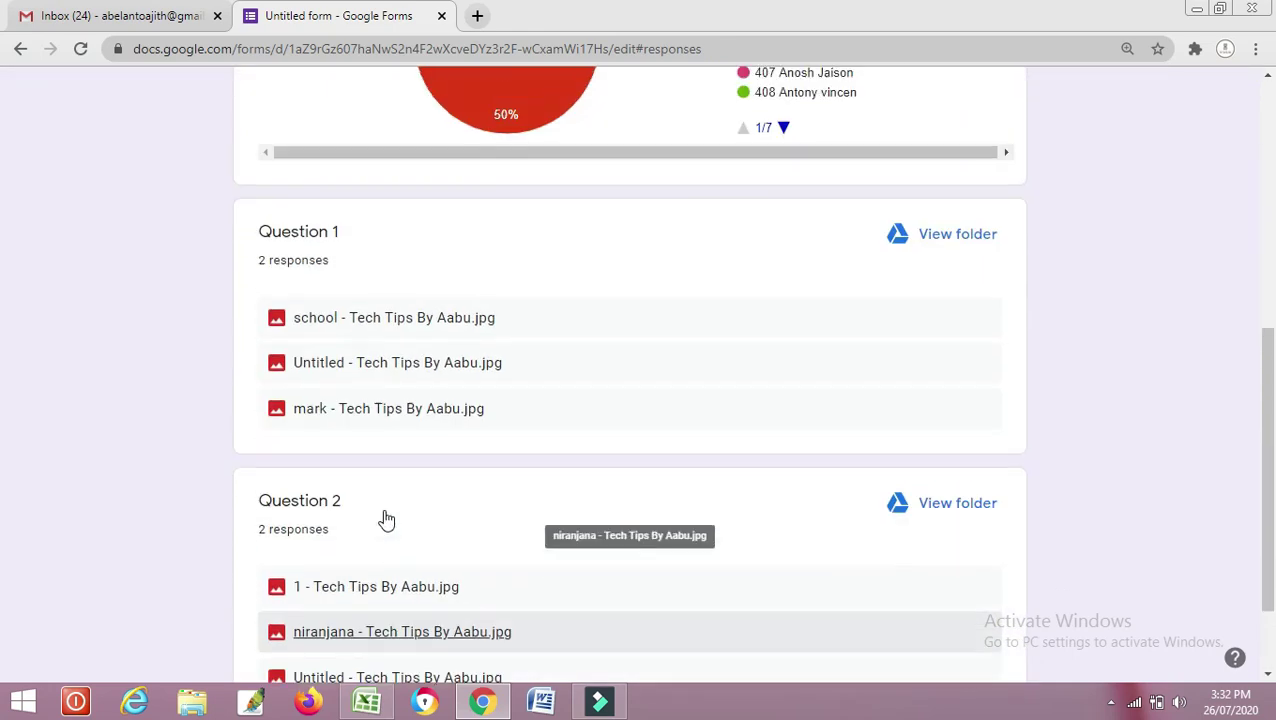
scroll(388, 518, up, 3)
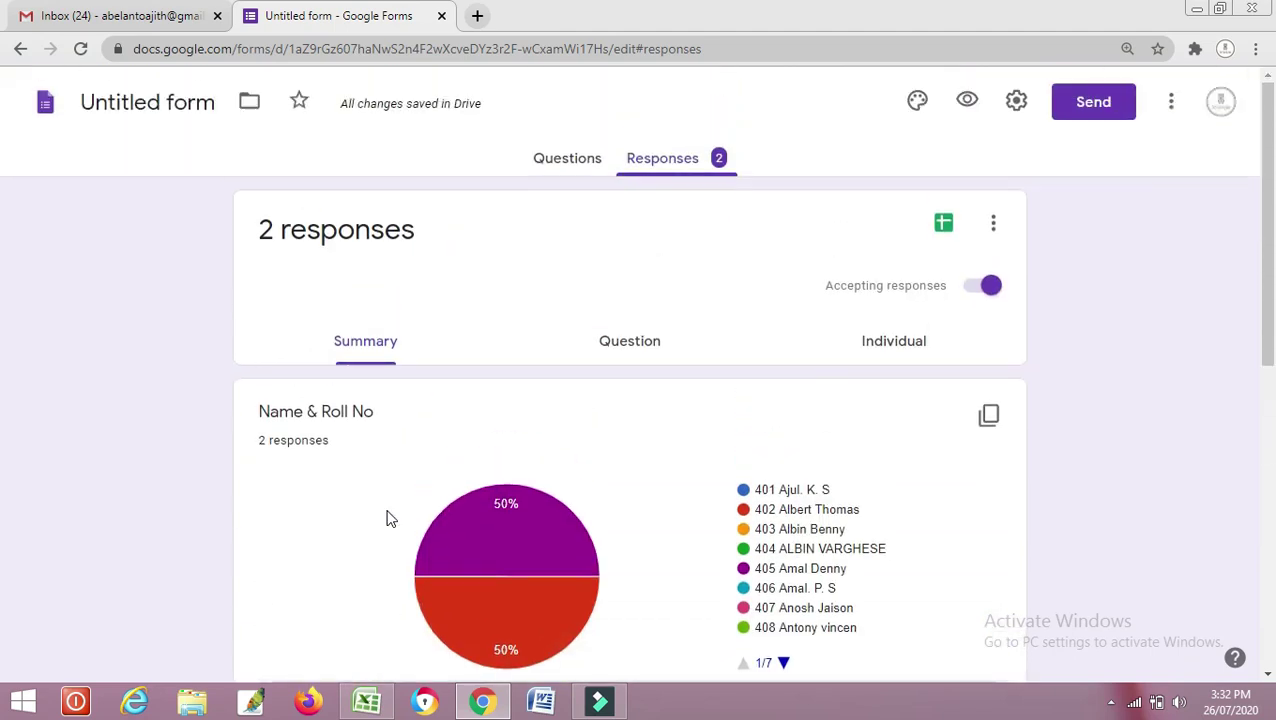
Return to the form's questions, copy the full form link from the send options and close them
click(563, 163)
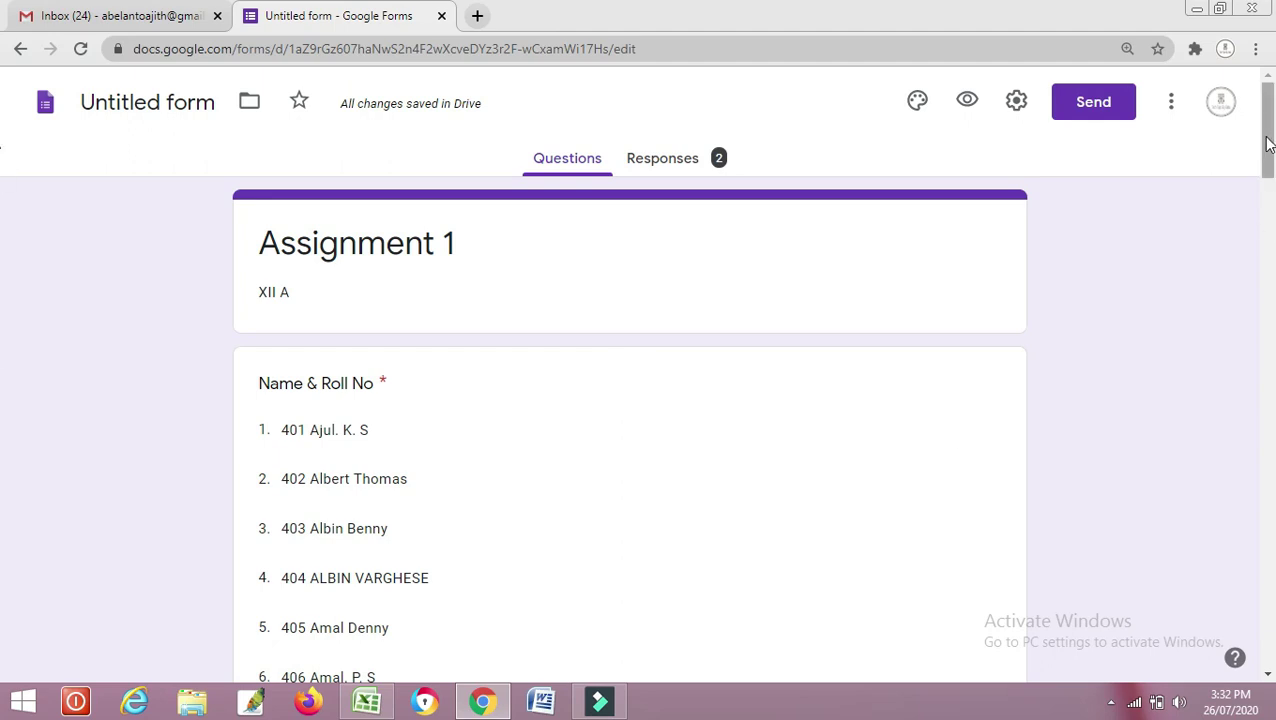
scroll(1268, 143, down, 1)
scroll(1268, 143, up, 1)
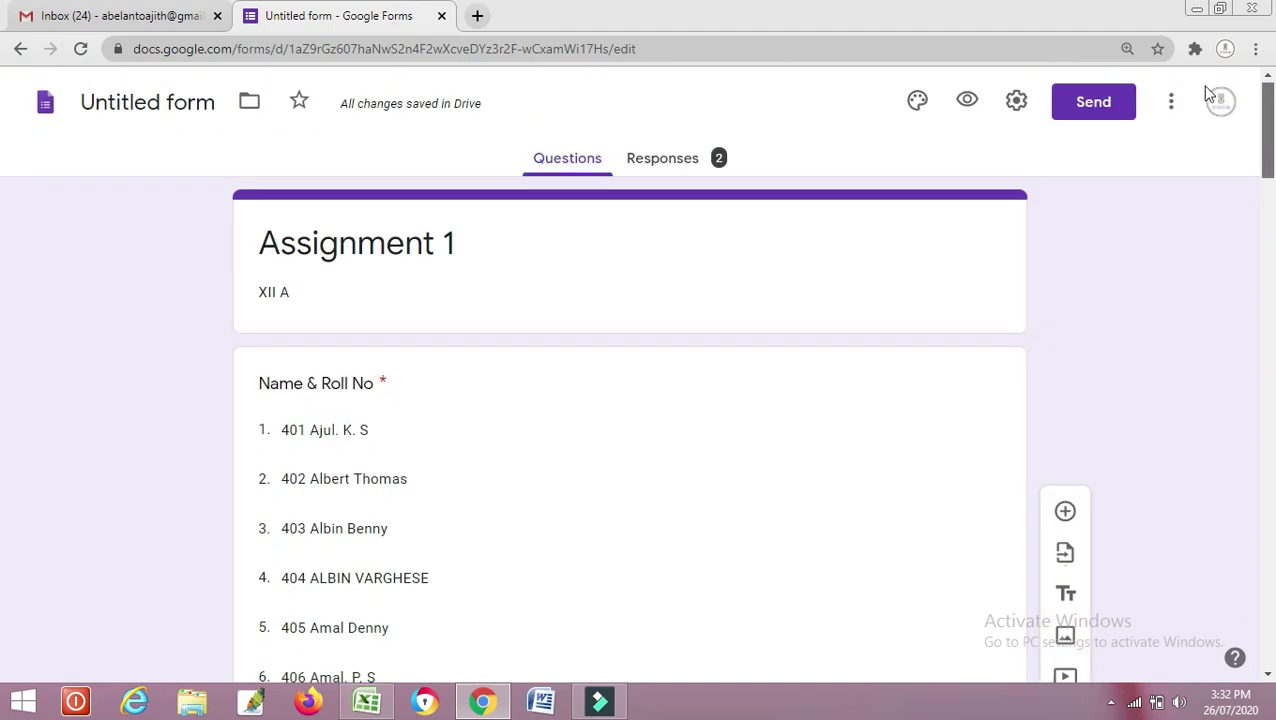
click(1093, 112)
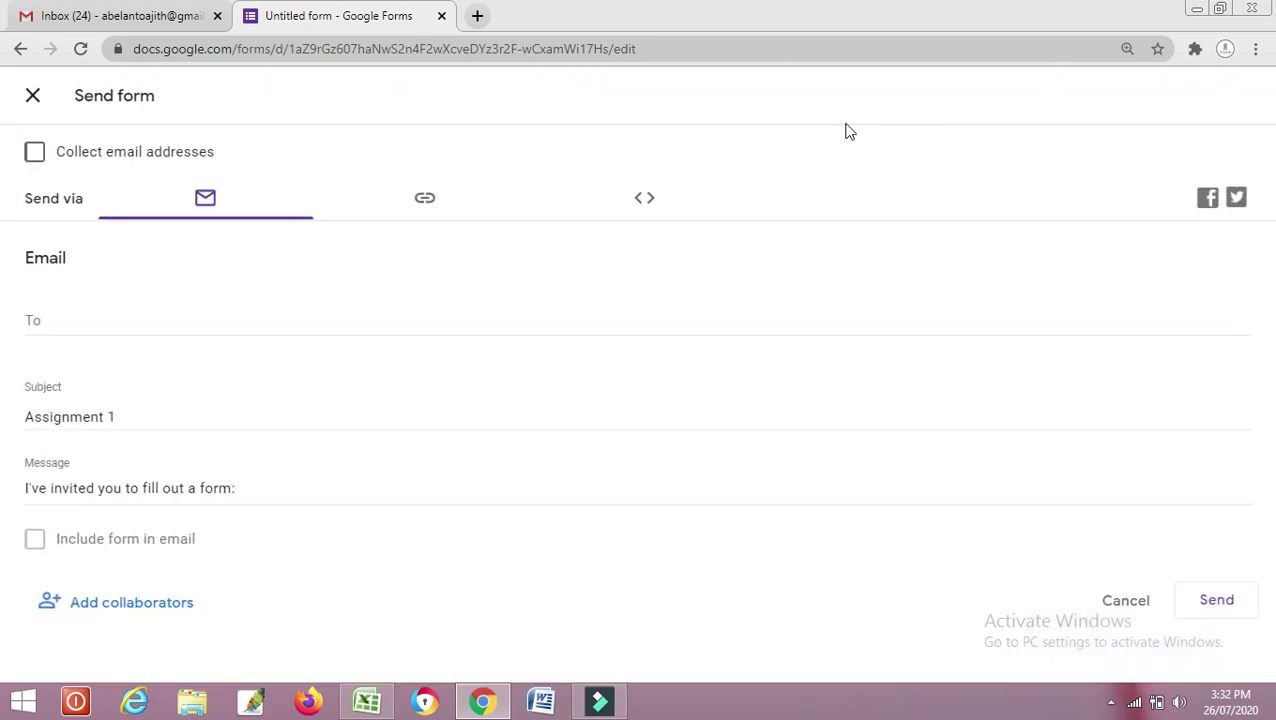
click(426, 203)
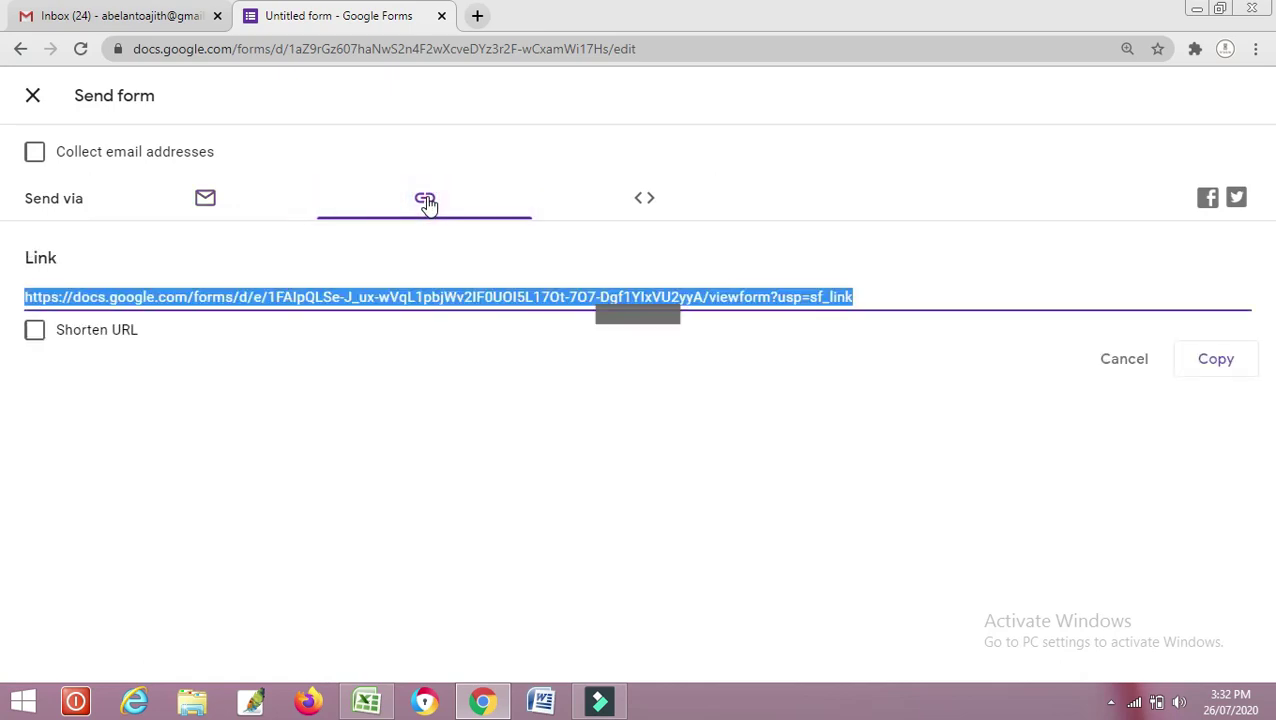
click(1216, 362)
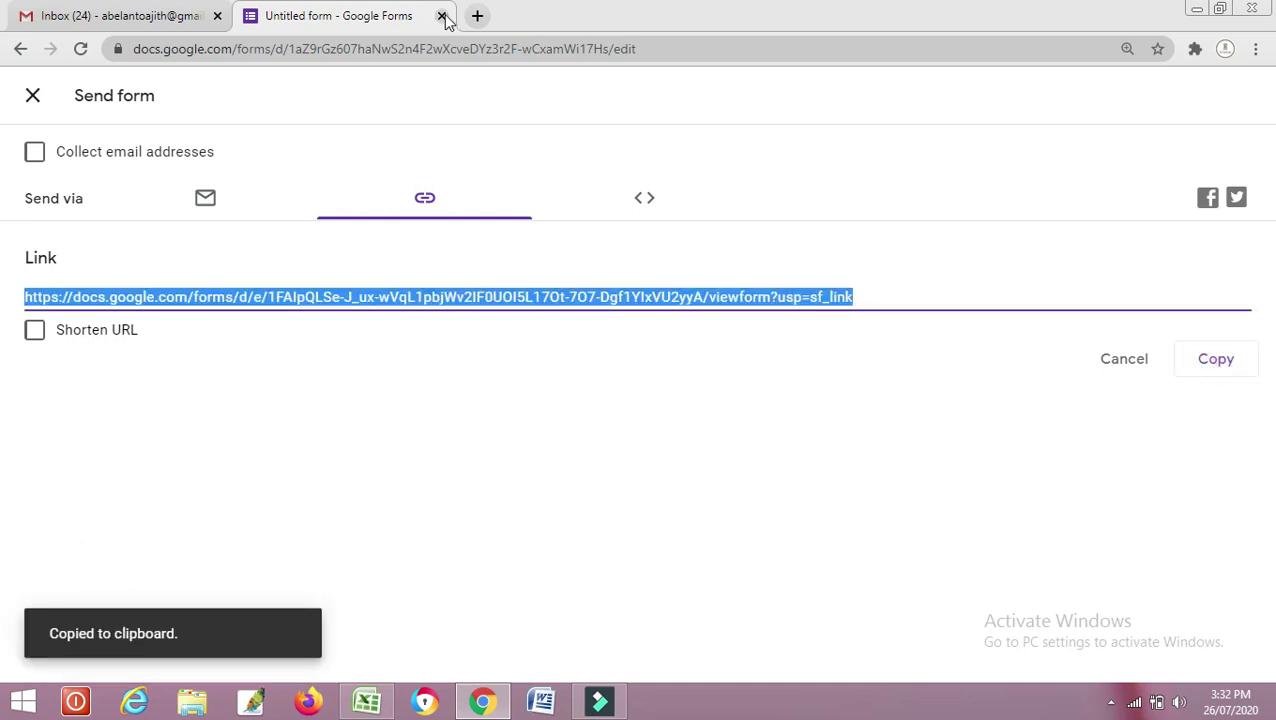
click(20, 50)
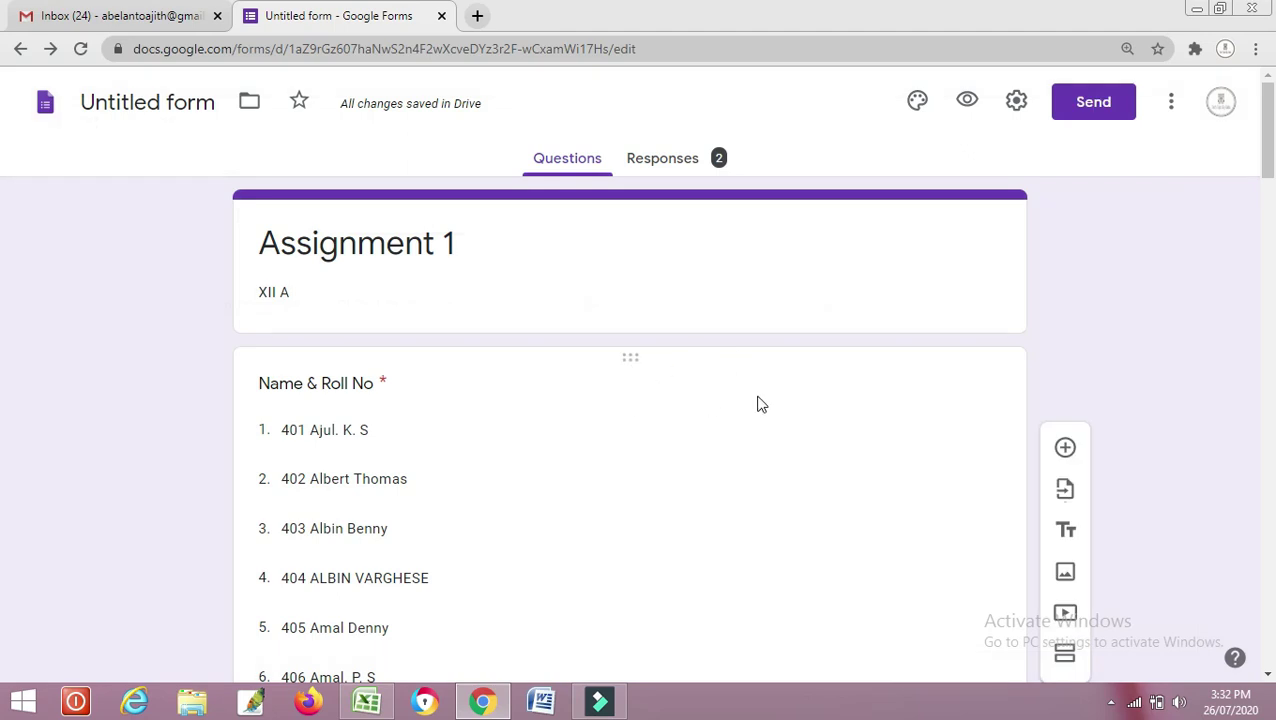
Check the student list and the file upload settings of Question 2 and Question 1 in the form
scroll(776, 404, down, 9)
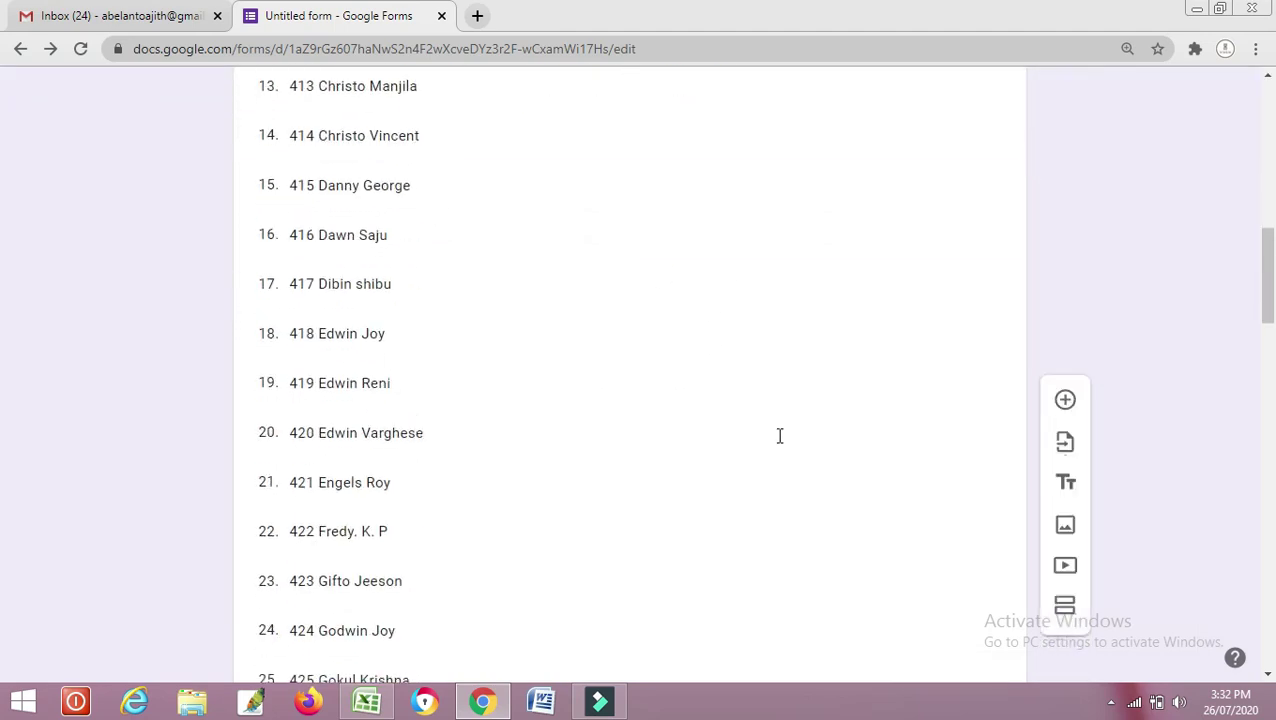
scroll(780, 436, down, 4)
scroll(778, 440, down, 7)
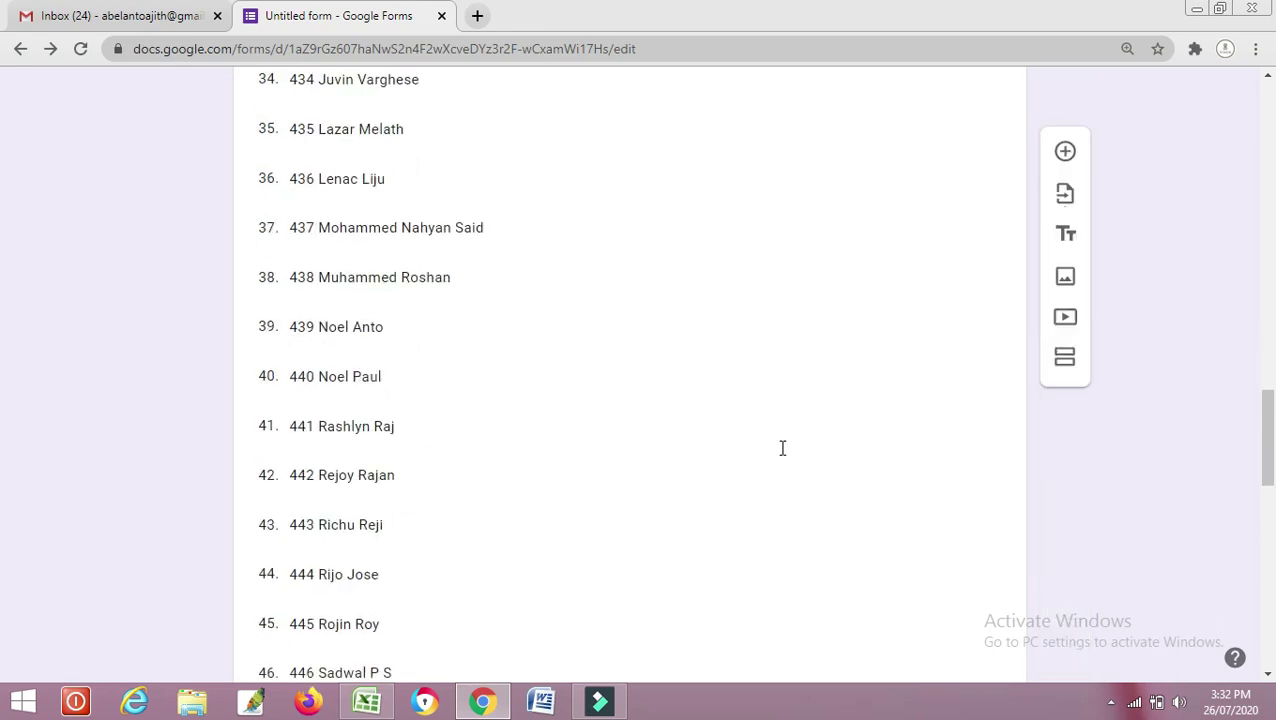
scroll(782, 448, down, 11)
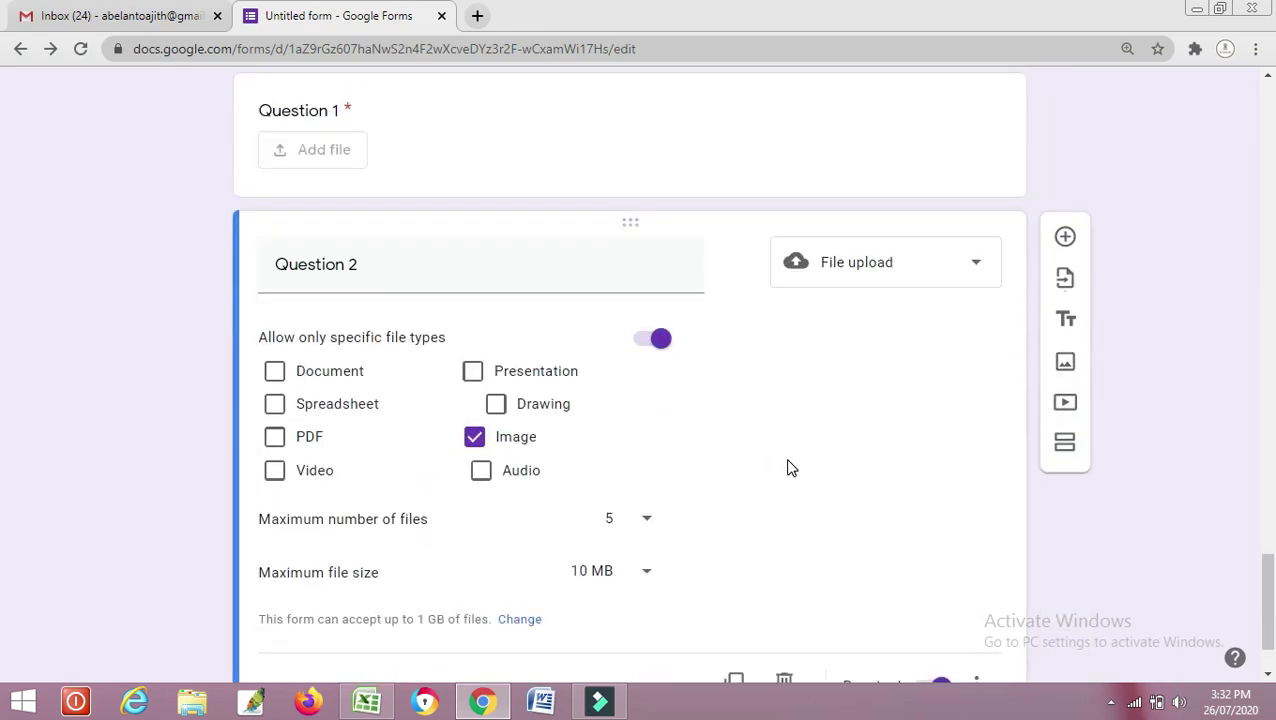
scroll(790, 468, down, 1)
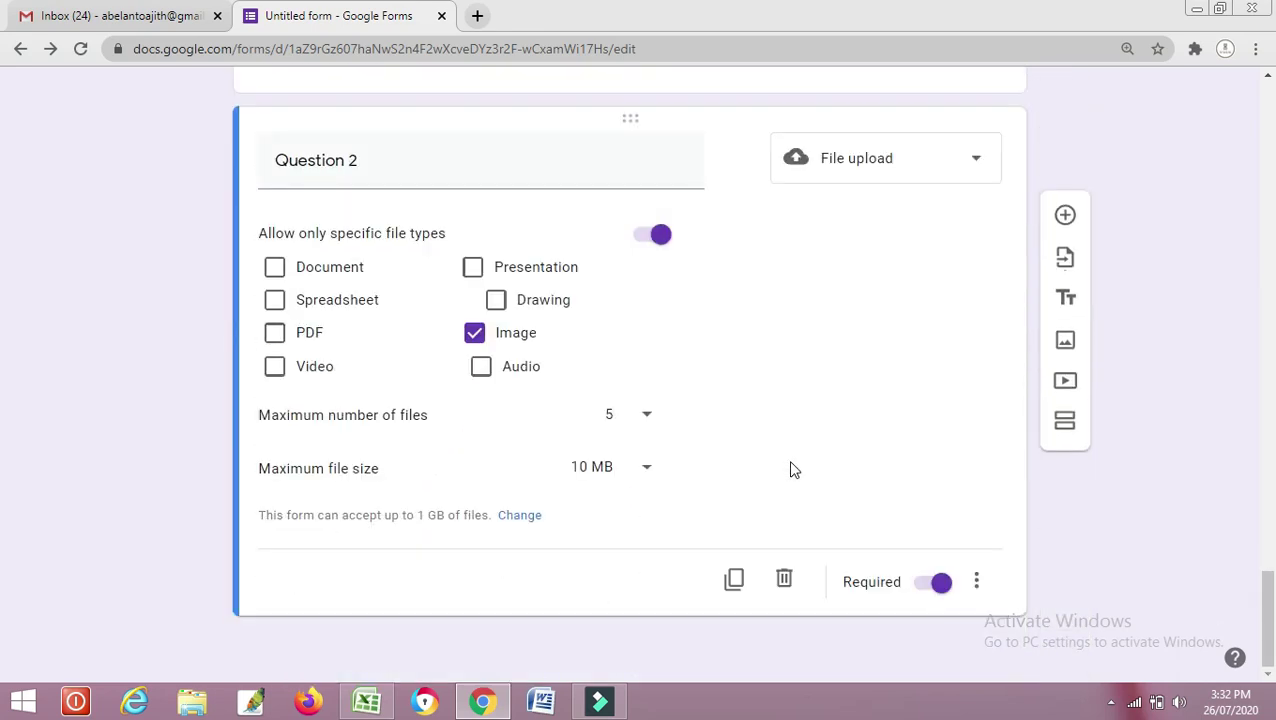
scroll(790, 463, up, 5)
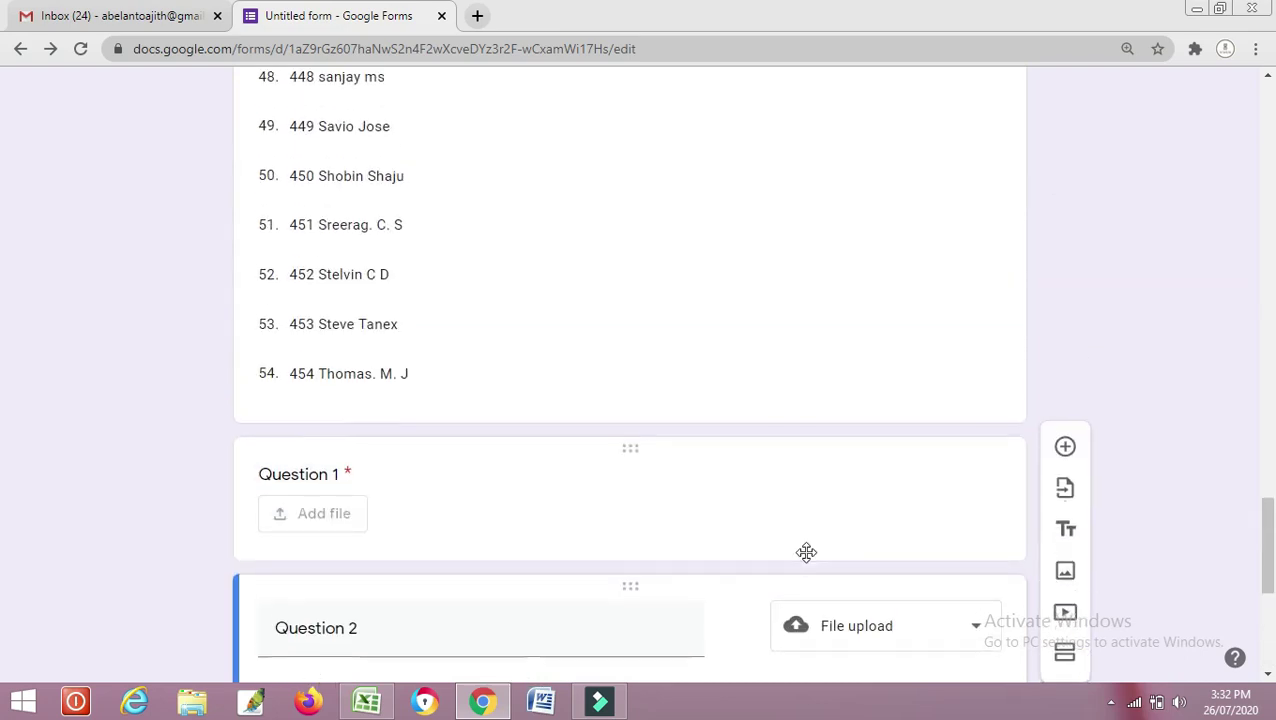
scroll(810, 555, down, 5)
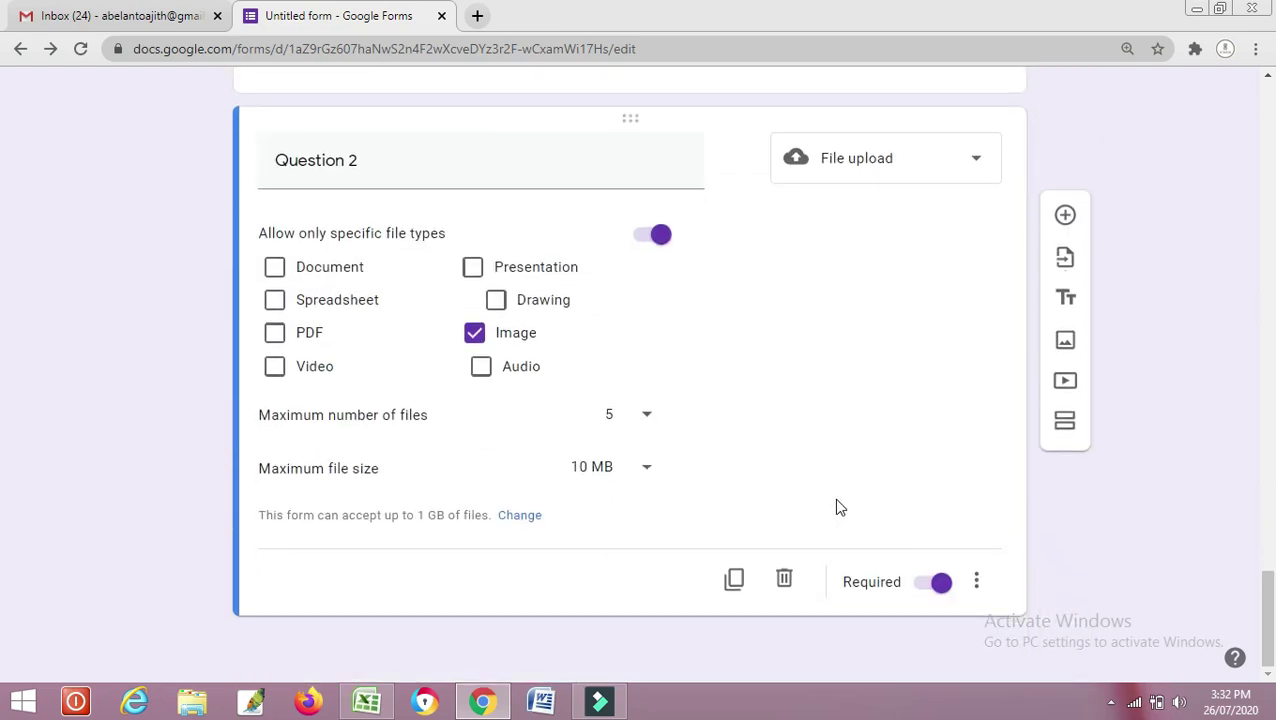
scroll(835, 507, up, 5)
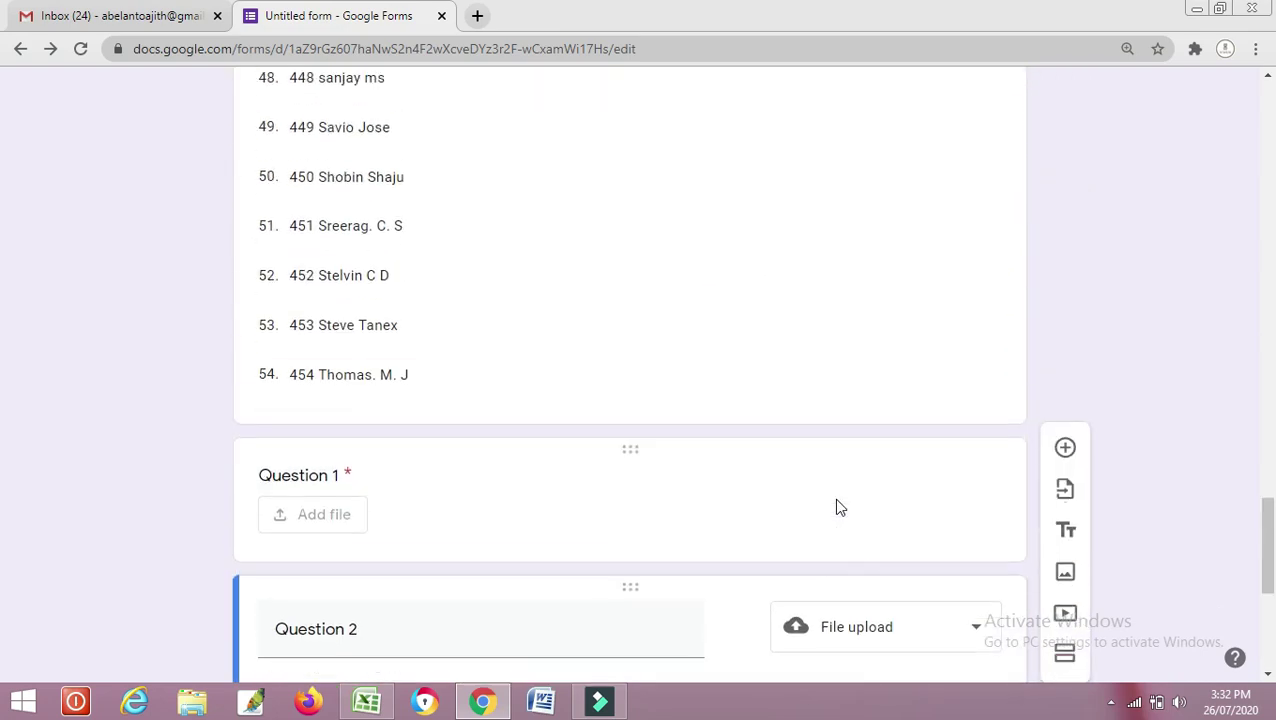
click(721, 512)
scroll(851, 605, down, 4)
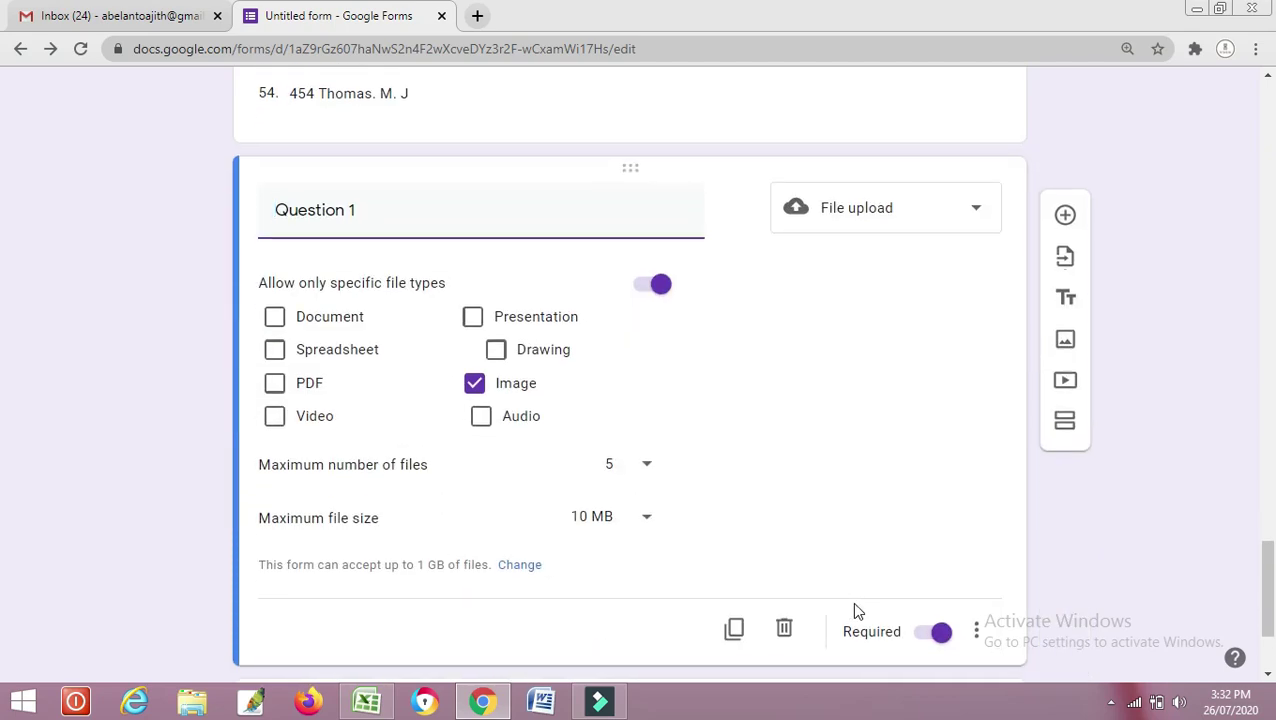